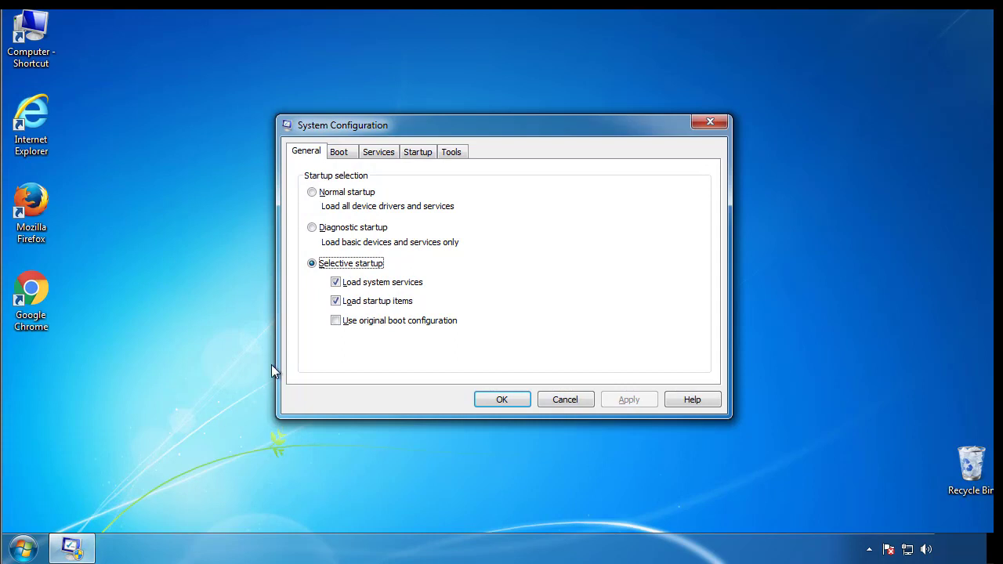
Enable Safe boot with the Minimal option, restart the computer to apply it, and dismiss the safe mode help window
{"action": "left_click", "coordinate": [339, 154]}
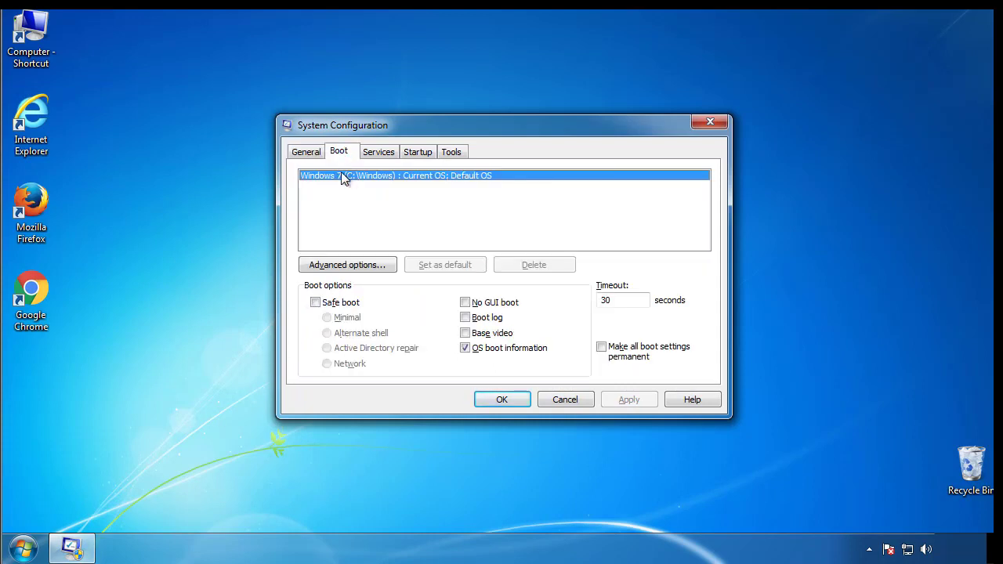
{"action": "left_click", "coordinate": [315, 303]}
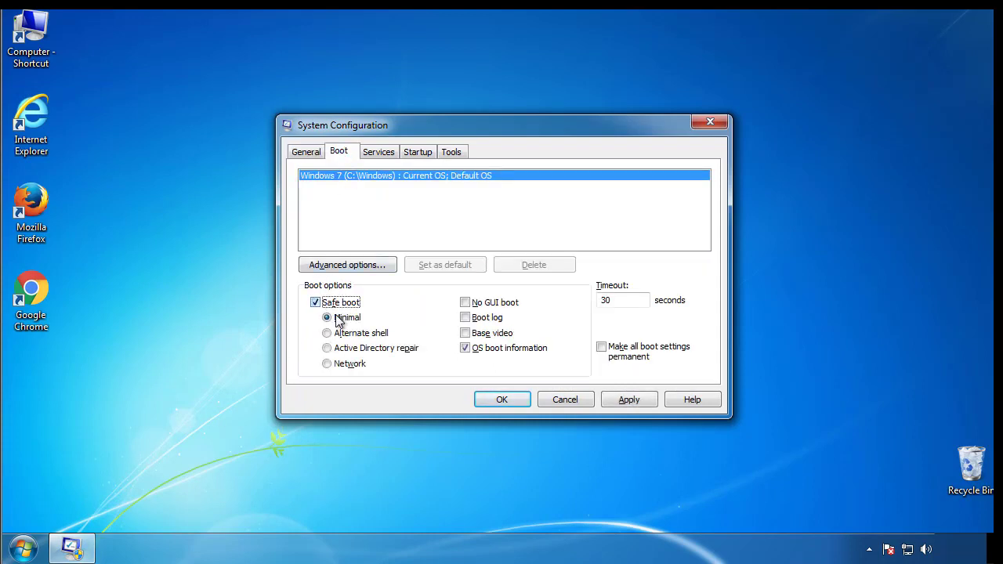
{"action": "left_click", "coordinate": [509, 400]}
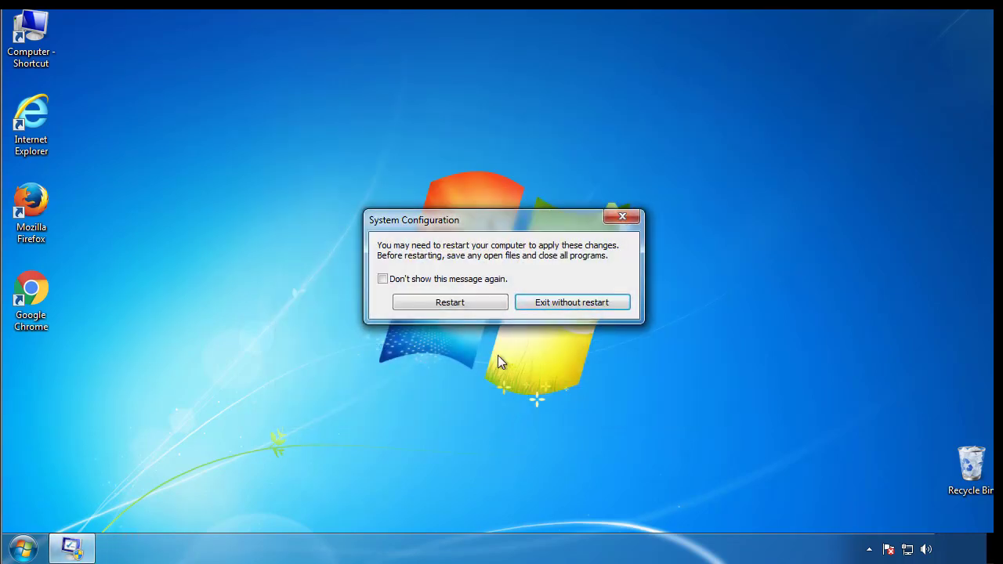
{"action": "left_click", "coordinate": [451, 304]}
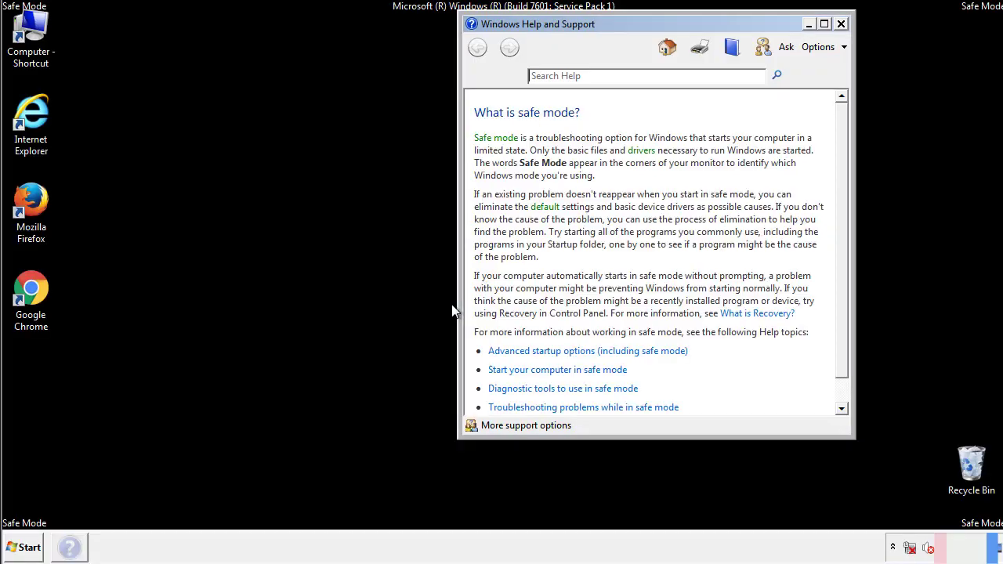
{"action": "left_click", "coordinate": [841, 24]}
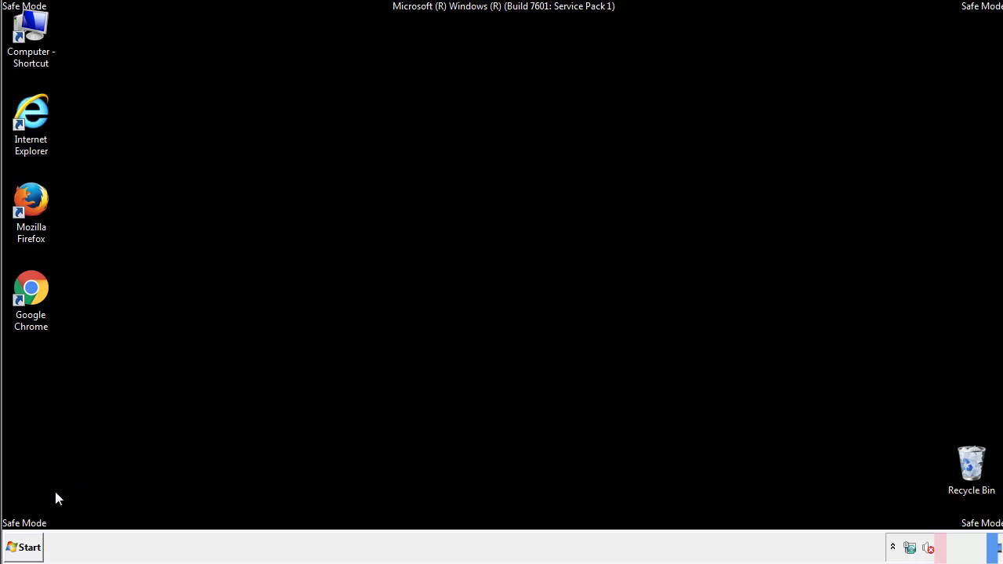
Check in the Control Panel's Folder Options that "Show hidden files, folders, and drives" is selected, and accept the settings
{"action": "left_click", "coordinate": [23, 547]}
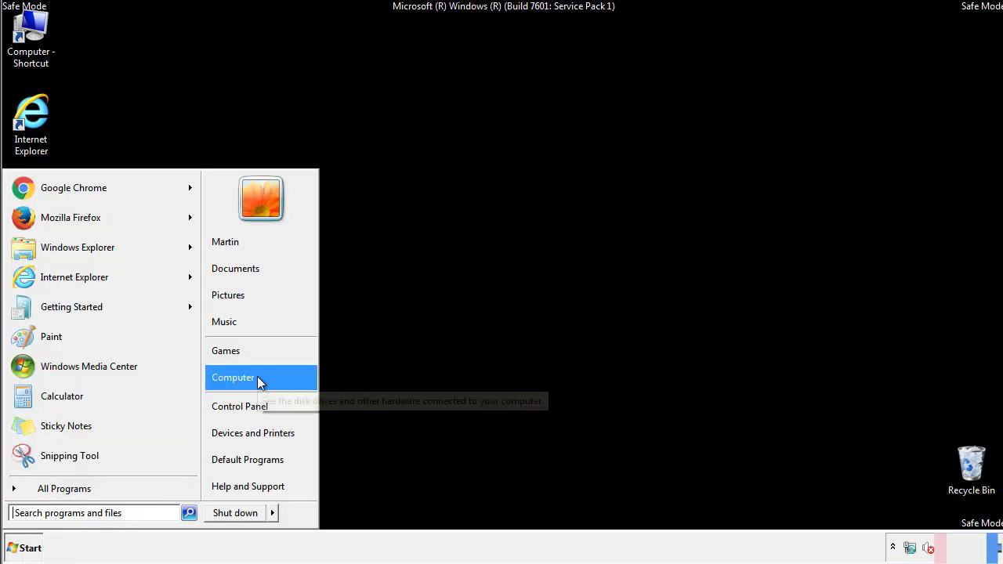
{"action": "left_click", "coordinate": [252, 406]}
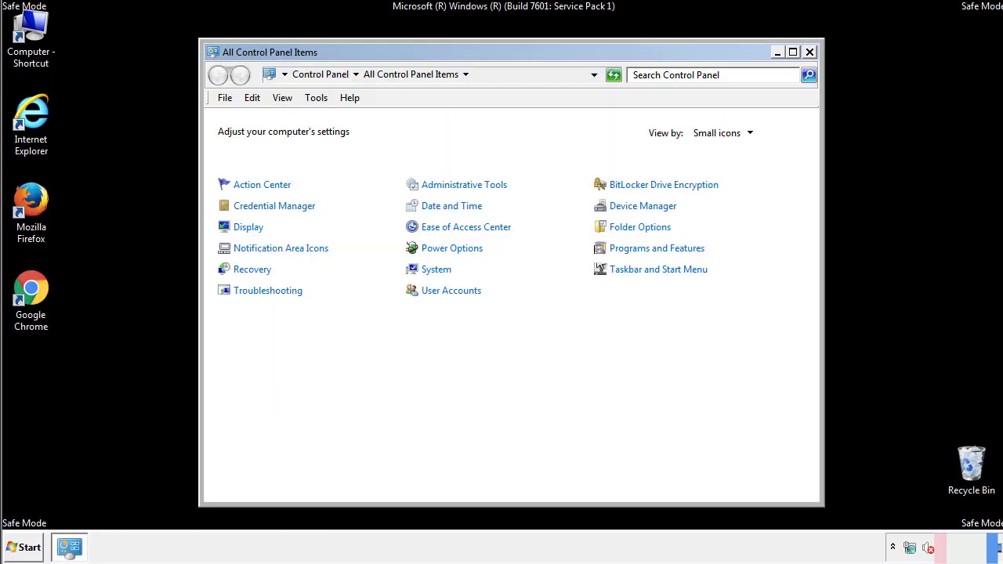
{"action": "left_click", "coordinate": [644, 226]}
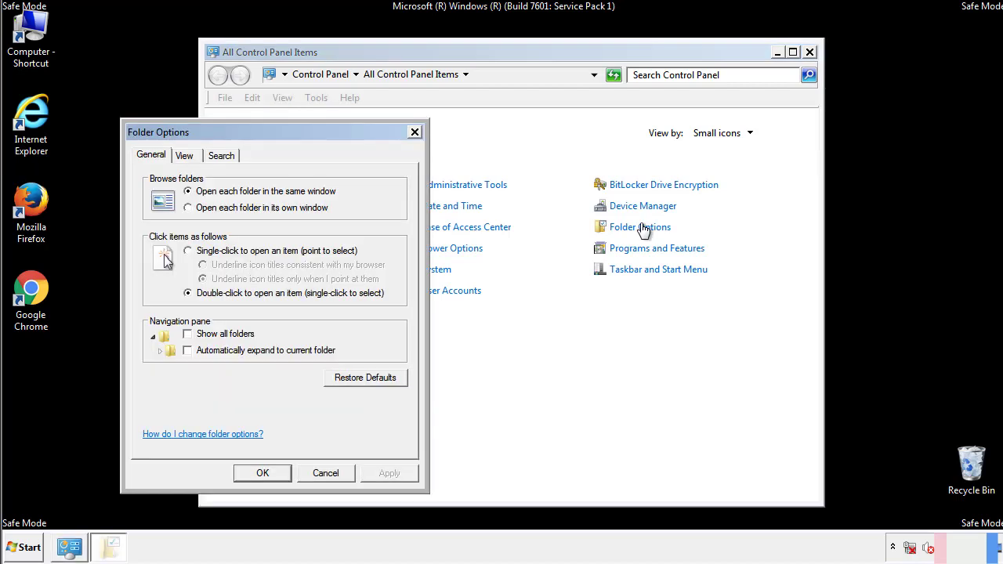
{"action": "left_click", "coordinate": [188, 157]}
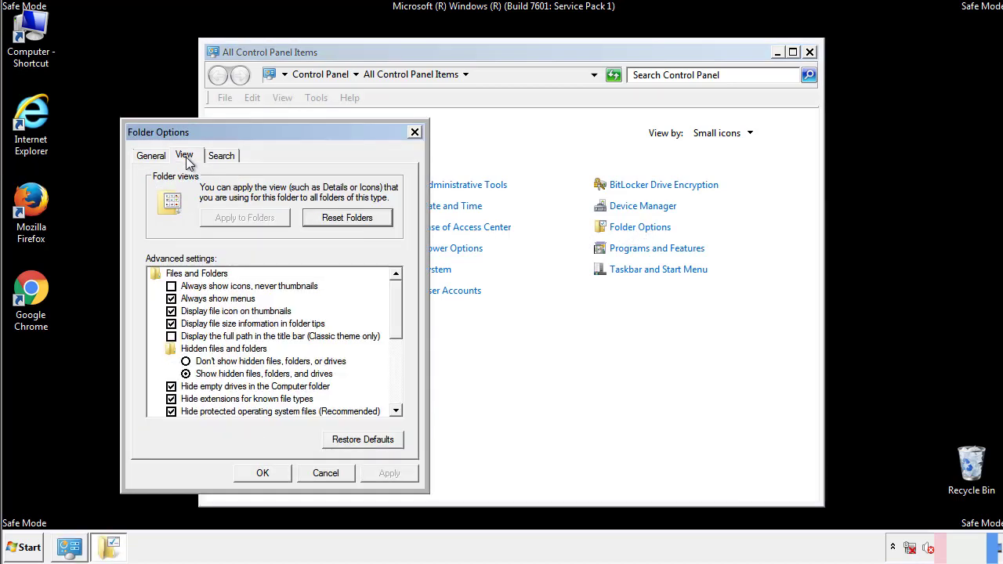
{"action": "left_click", "coordinate": [263, 474]}
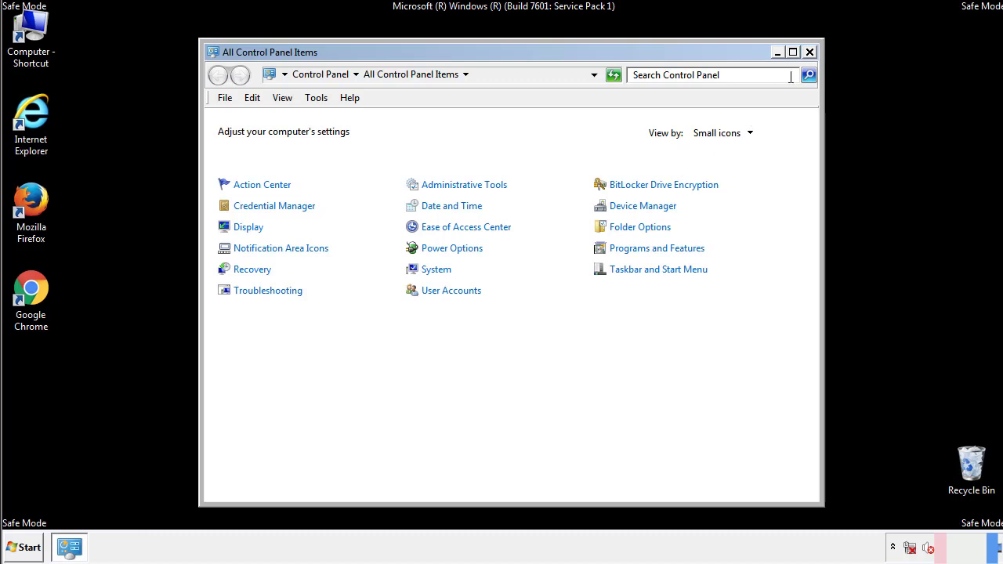
{"action": "left_click", "coordinate": [810, 53]}
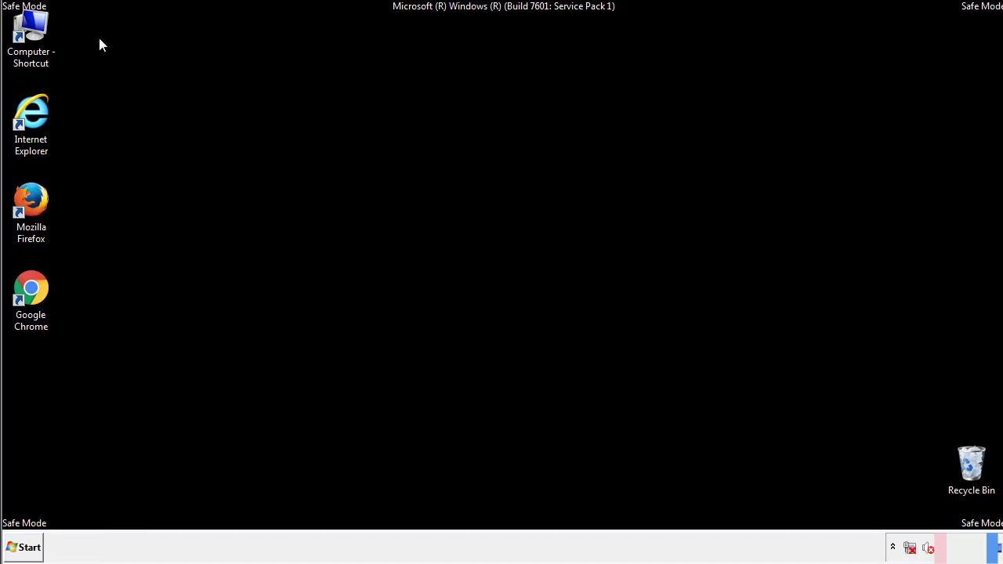
Browse to the folder C:\Windows\System32\drivers\etc
{"action": "double_click", "coordinate": [47, 33]}
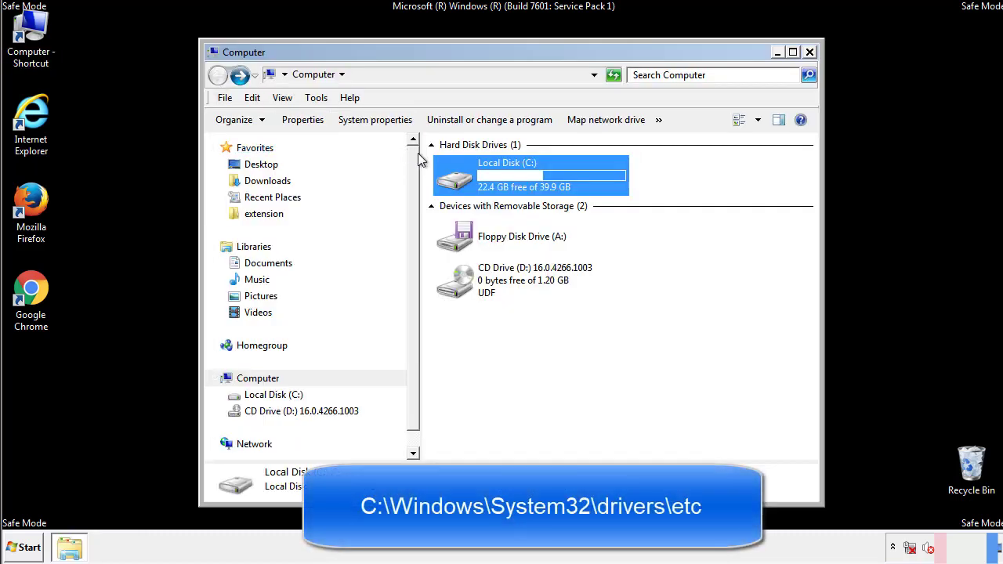
{"action": "double_click", "coordinate": [451, 177]}
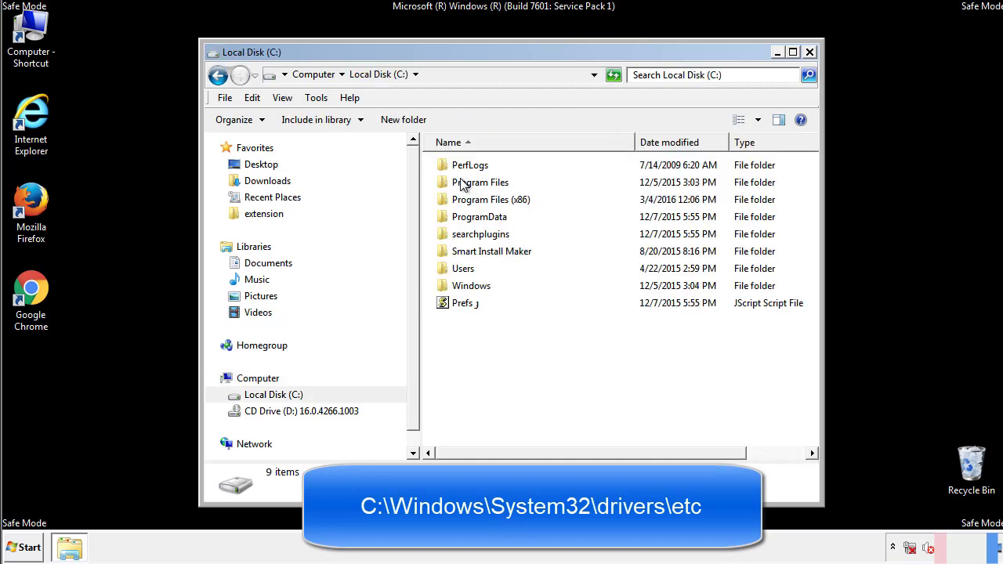
{"action": "left_click", "coordinate": [459, 289]}
{"action": "double_click", "coordinate": [459, 289]}
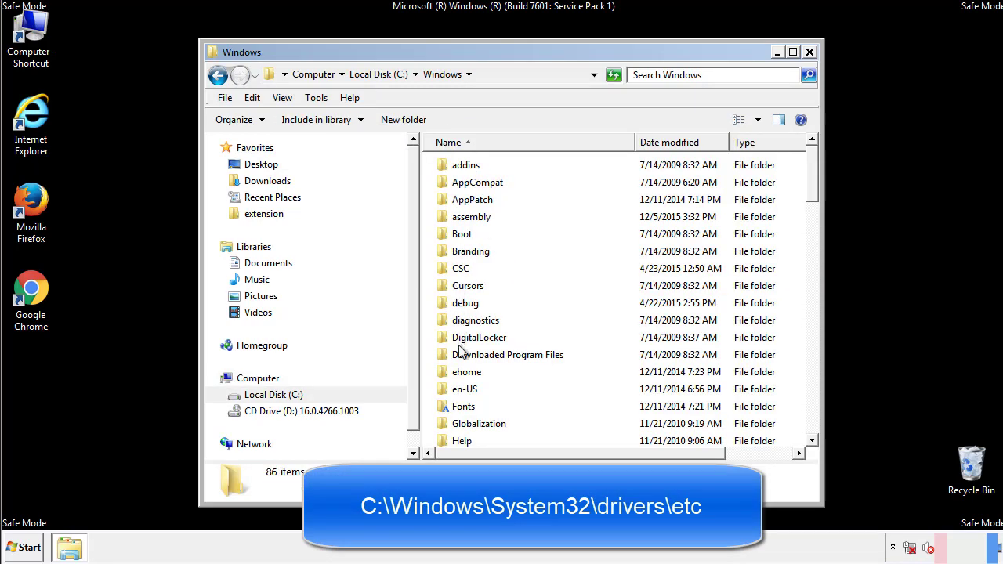
{"action": "scroll", "coordinate": [460, 352], "scroll_direction": "down", "scroll_amount": 4}
{"action": "scroll", "coordinate": [462, 357], "scroll_direction": "down", "scroll_amount": 5}
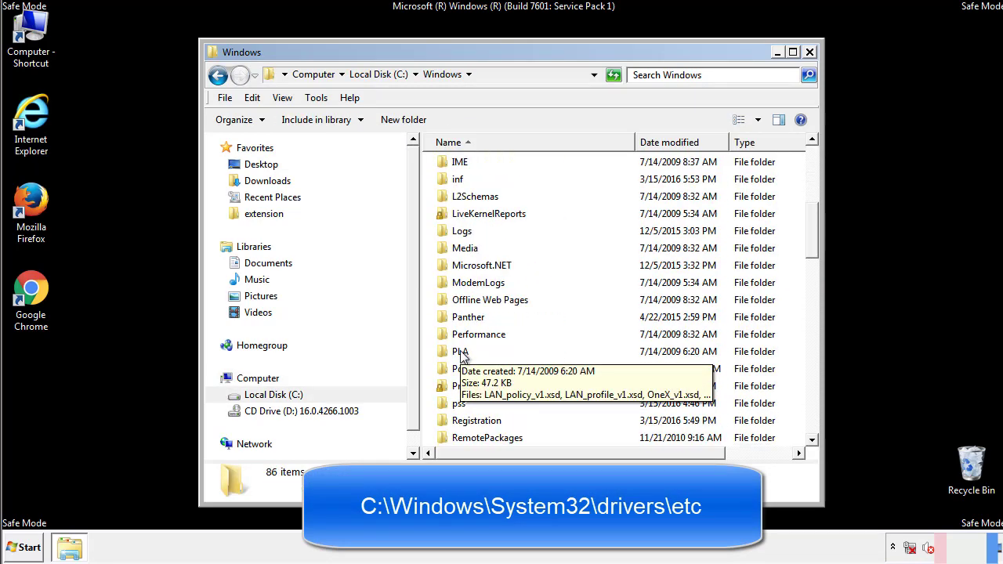
{"action": "scroll", "coordinate": [461, 355], "scroll_direction": "down", "scroll_amount": 2}
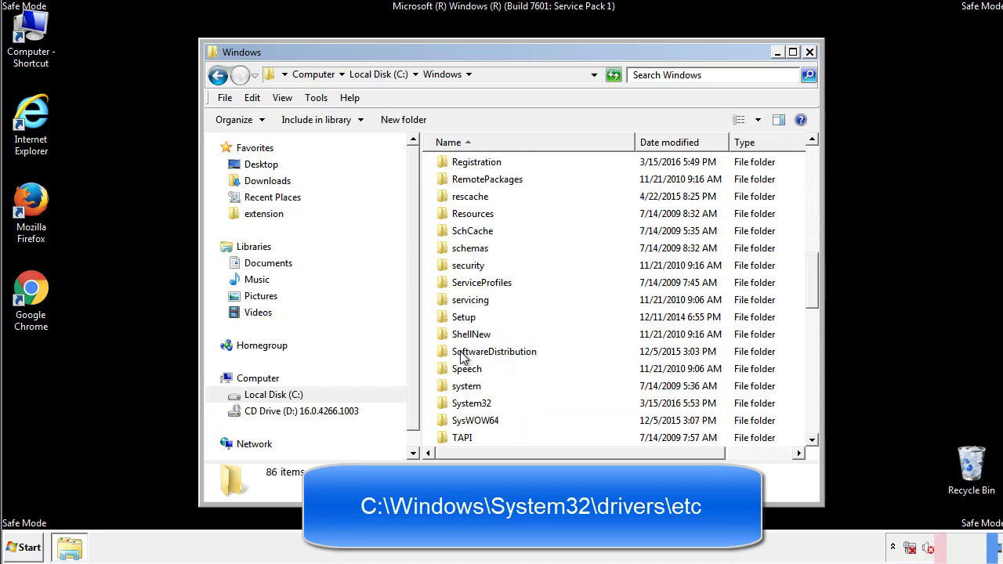
{"action": "double_click", "coordinate": [470, 406]}
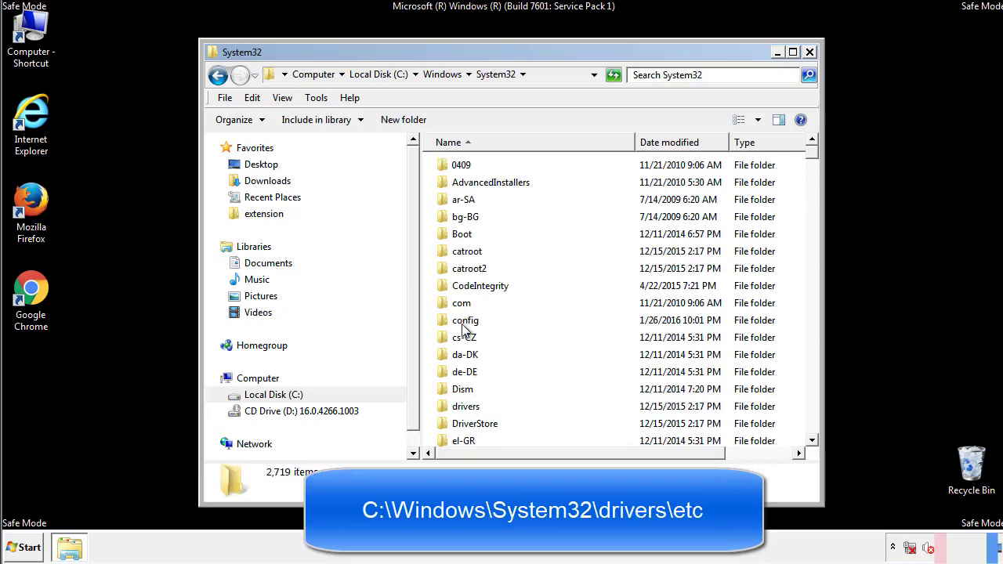
{"action": "left_click", "coordinate": [466, 410]}
{"action": "double_click", "coordinate": [465, 410]}
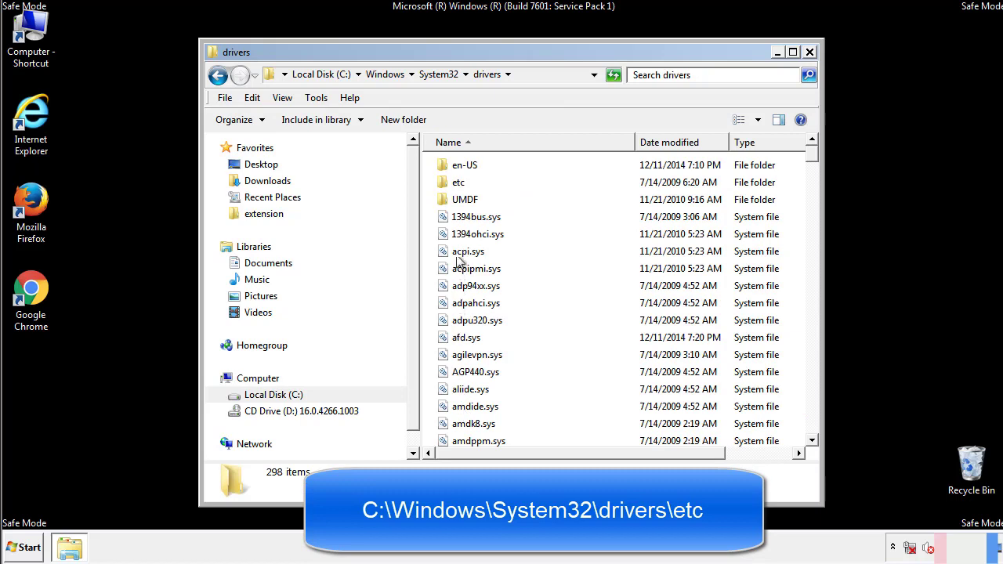
{"action": "double_click", "coordinate": [454, 183]}
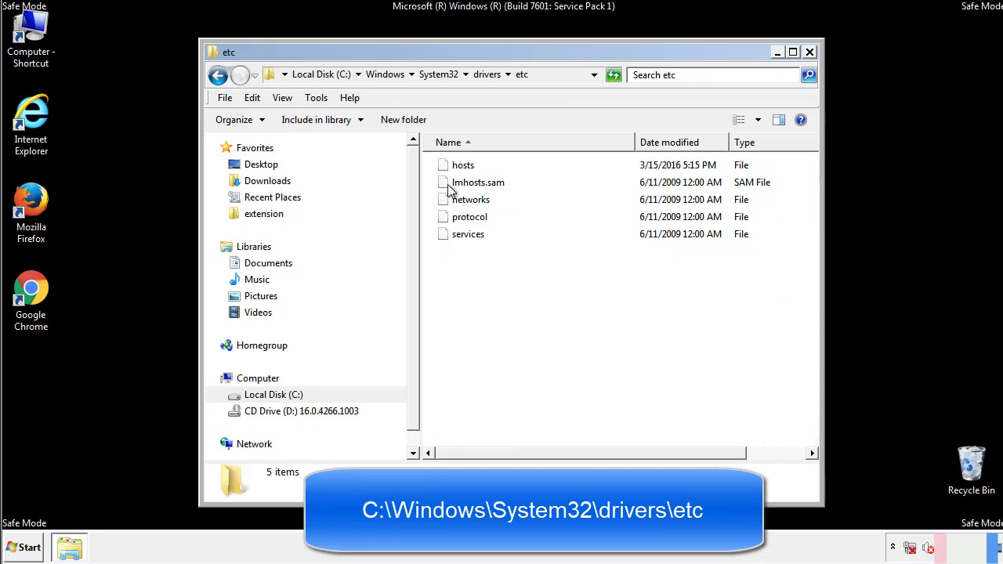
Open the hosts file with Notepad and move its window fully into view
{"action": "double_click", "coordinate": [458, 166]}
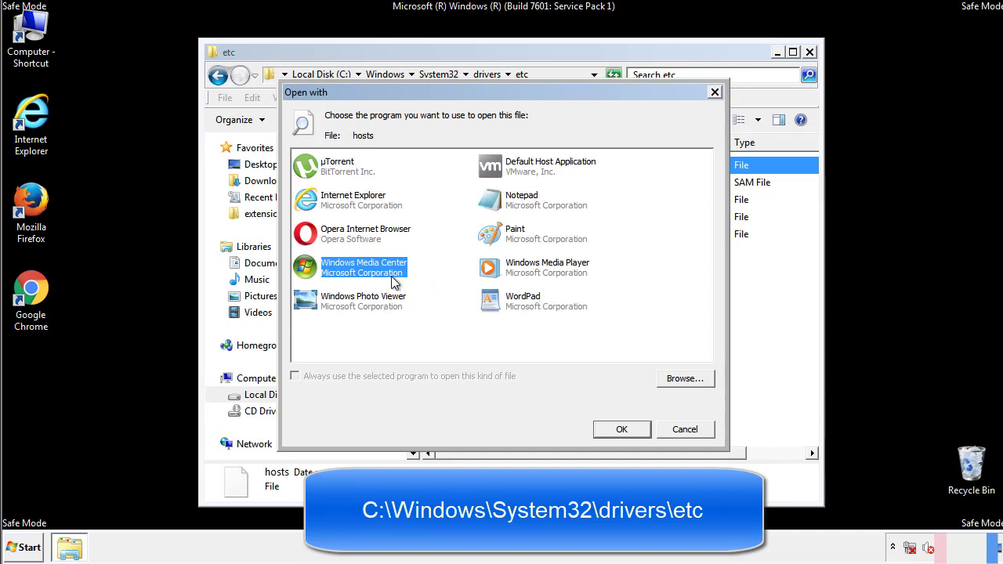
{"action": "left_click", "coordinate": [508, 203]}
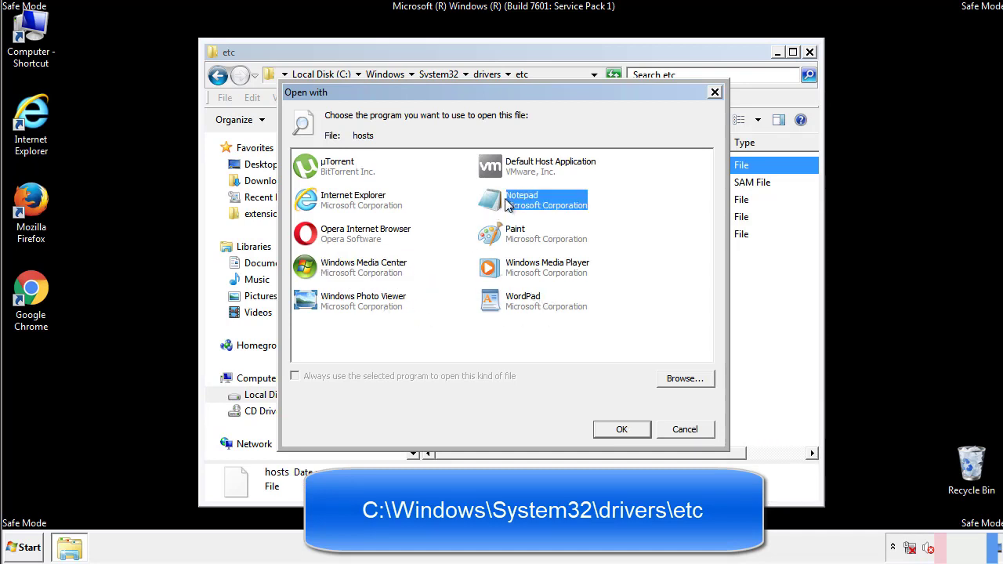
{"action": "left_click", "coordinate": [618, 428]}
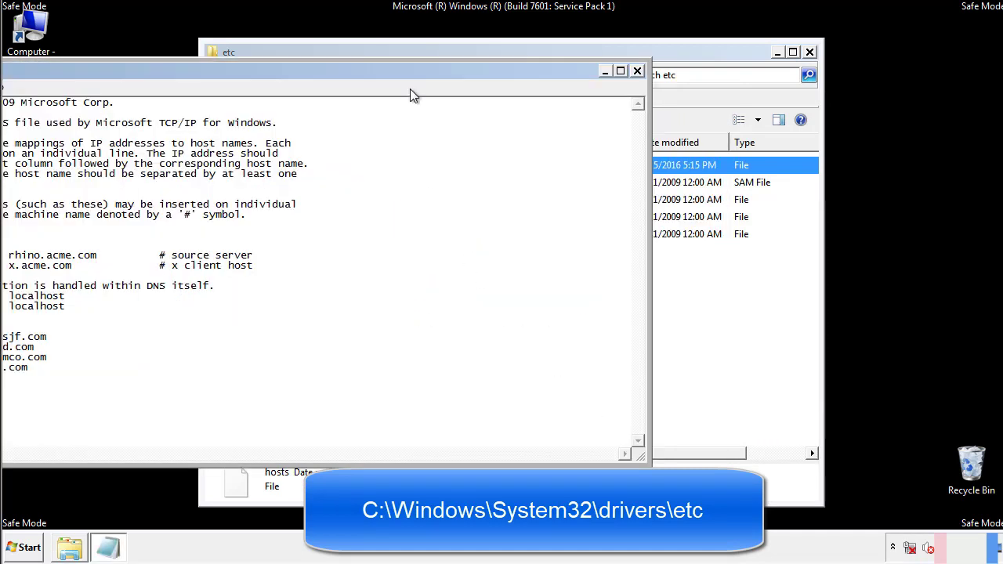
{"action": "left_click_drag", "start_coordinate": [410, 71], "coordinate": [638, 86]}
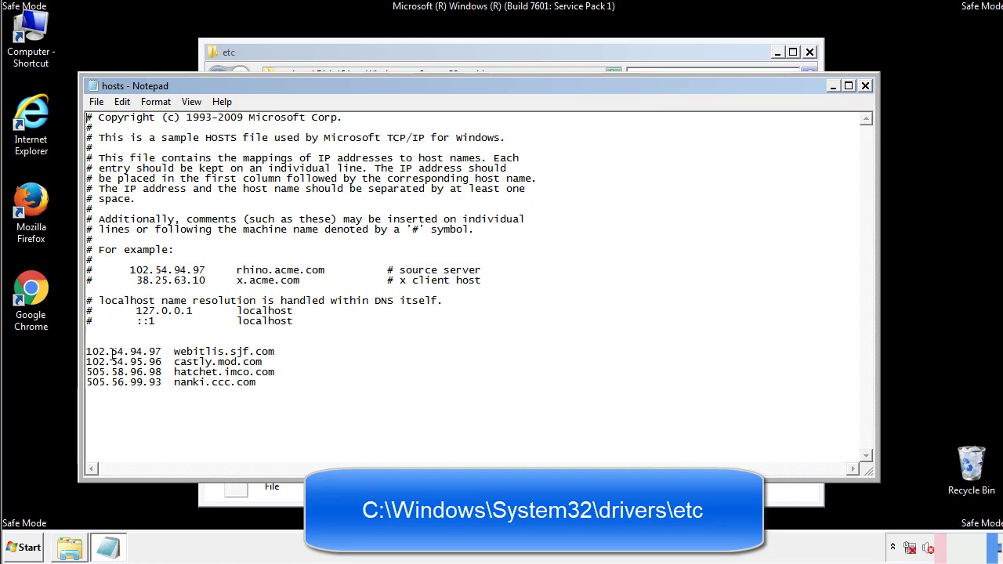
Delete the four host entries below the localhost lines, save the hosts file, and close the etc folder
{"action": "key", "text": "shift+Up"}
{"action": "key", "text": "shift+Up"}
{"action": "key", "text": "shift+Up"}
{"action": "key", "text": "shift+Up"}
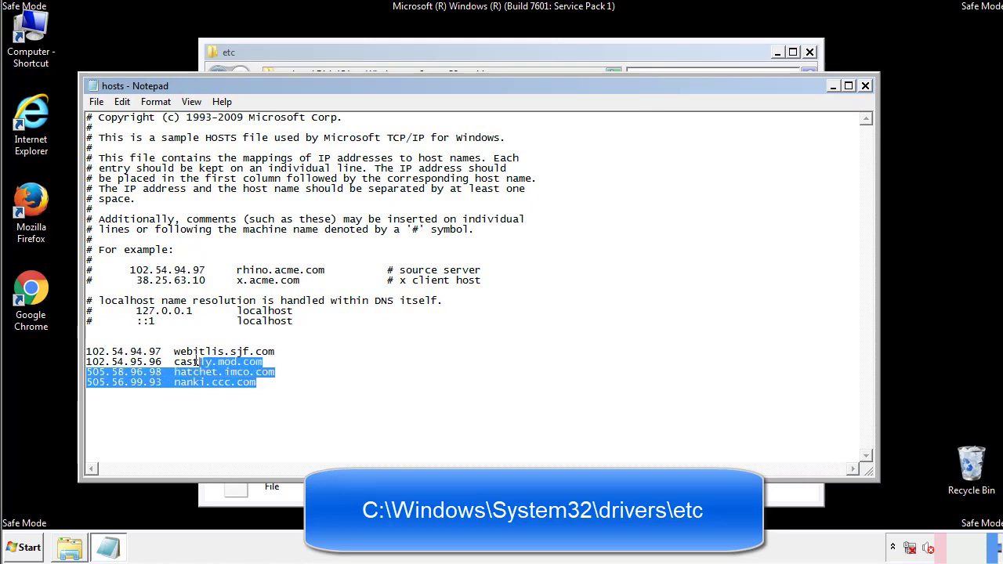
{"action": "key", "text": "Delete"}
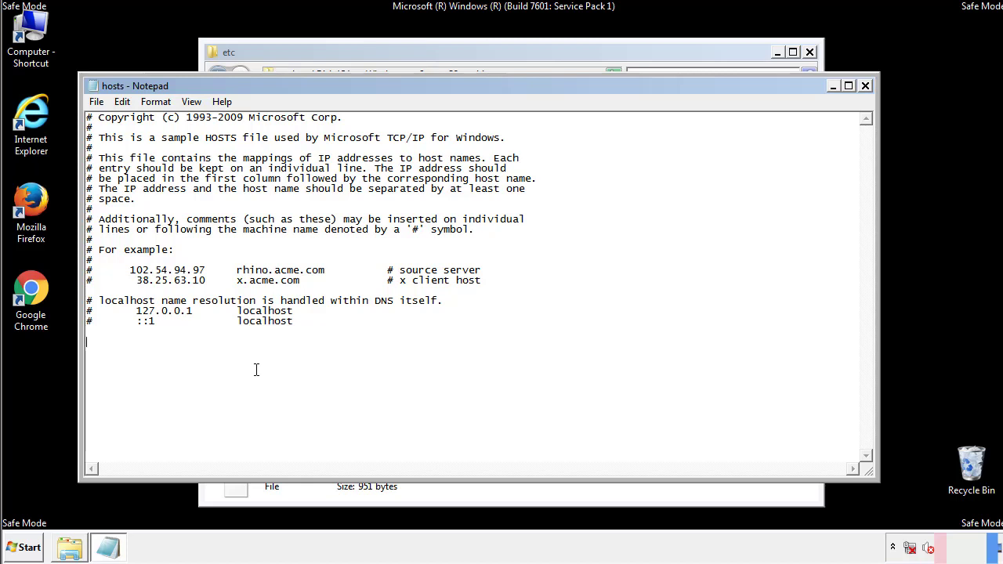
{"action": "left_click", "coordinate": [867, 87]}
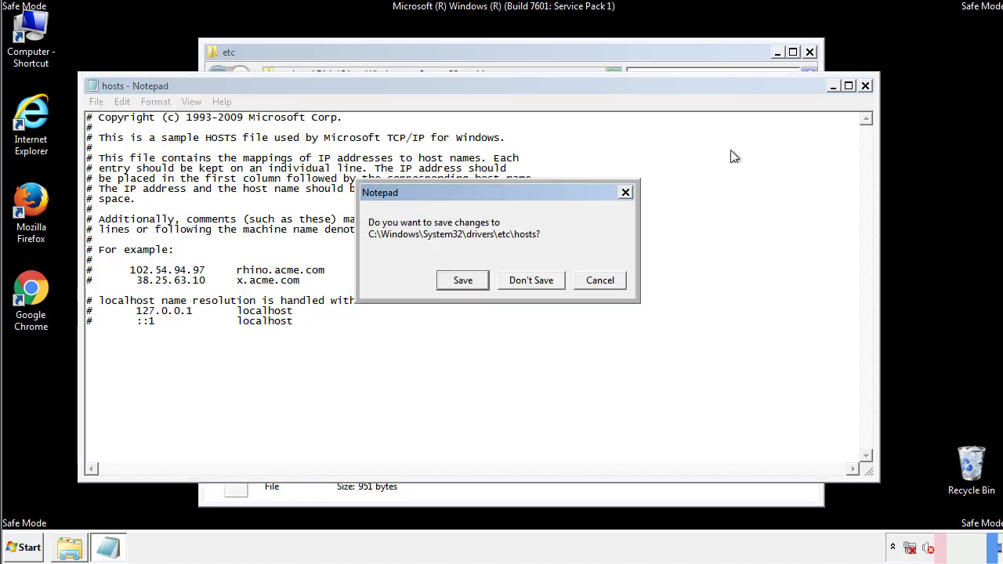
{"action": "left_click", "coordinate": [462, 280]}
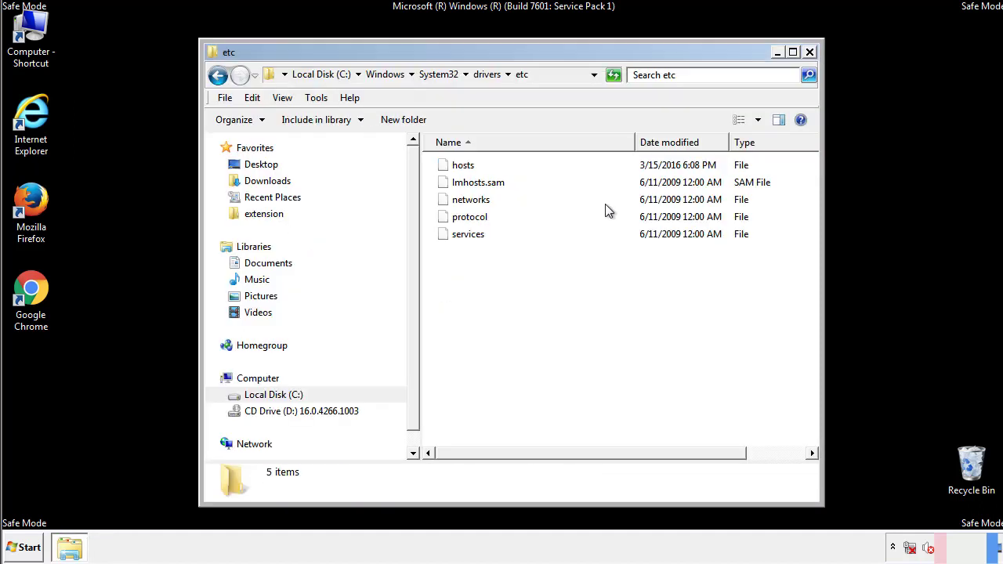
{"action": "left_click", "coordinate": [810, 52]}
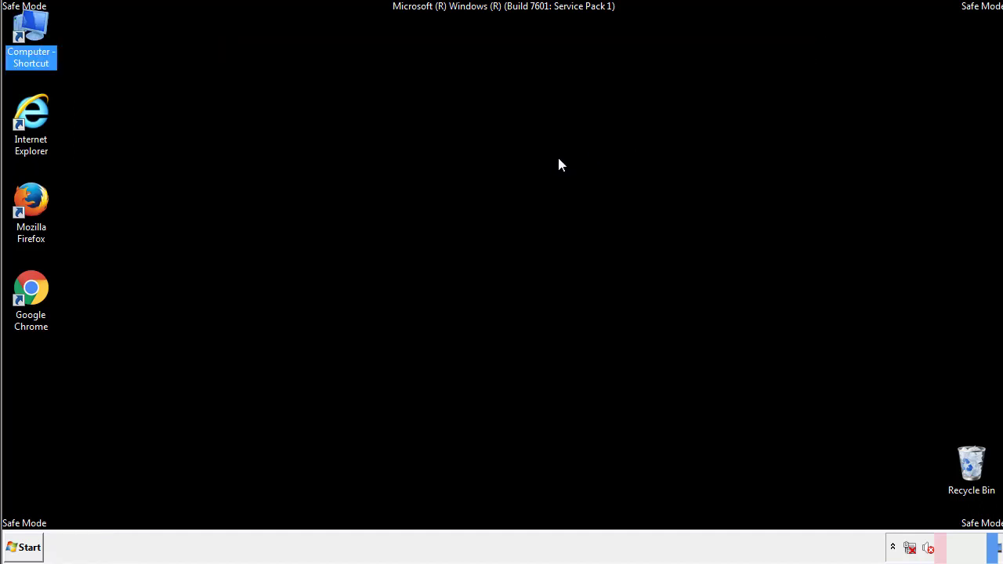
Open the current user's Startup programs folder in a file window
{"action": "left_click", "coordinate": [27, 547]}
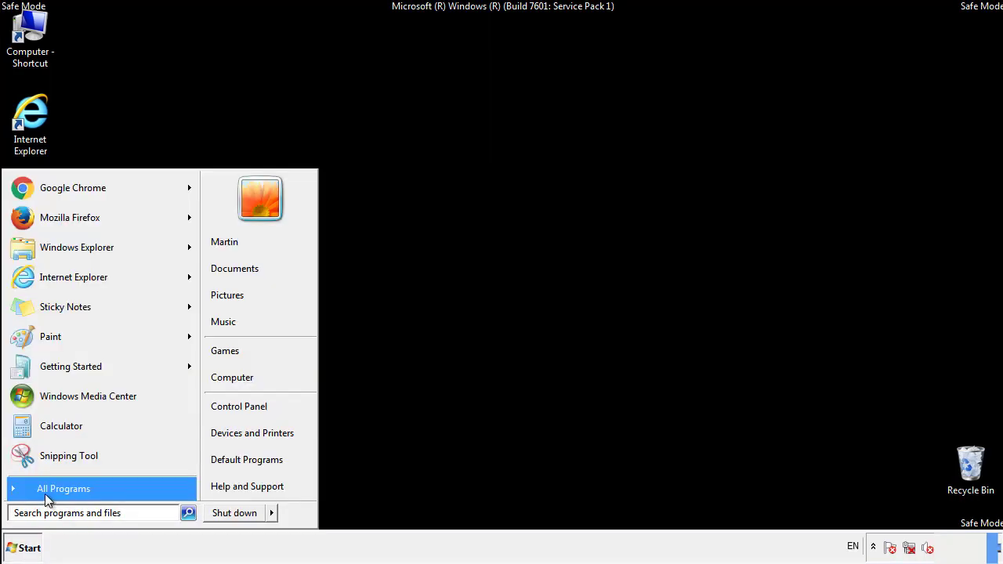
{"action": "left_click", "coordinate": [45, 494]}
{"action": "right_click", "coordinate": [38, 432]}
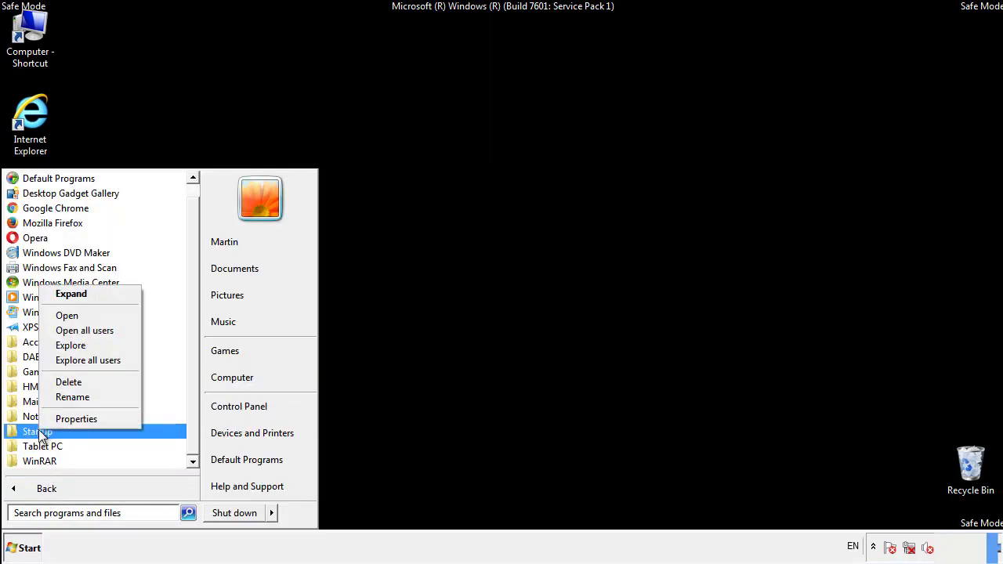
{"action": "left_click", "coordinate": [76, 316]}
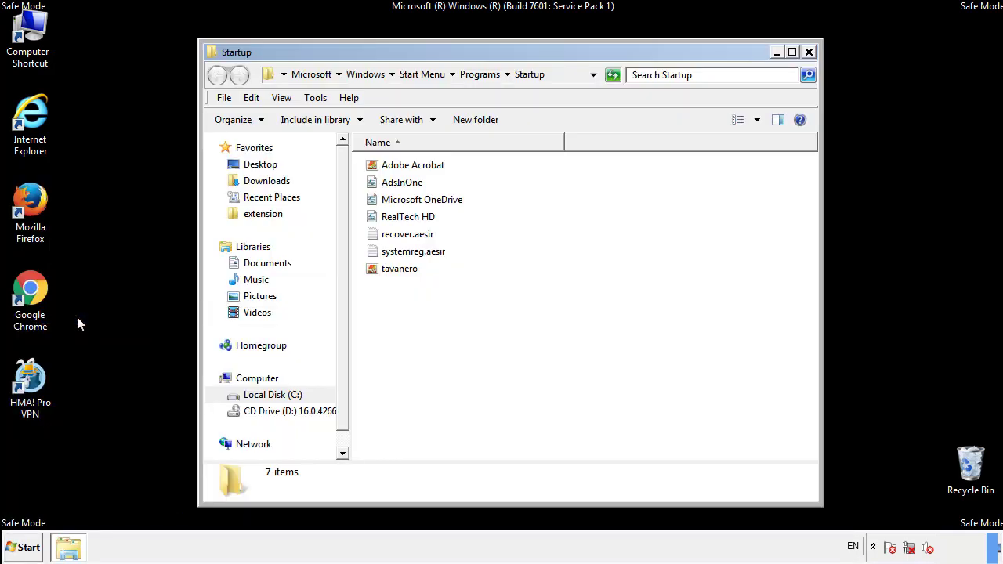
Delete AdsInOne, recover.aesir, systemreg.aesir and tavanero from the Startup folder
{"action": "left_click", "coordinate": [409, 187]}
{"action": "left_click", "coordinate": [417, 234], "text": "ctrl"}
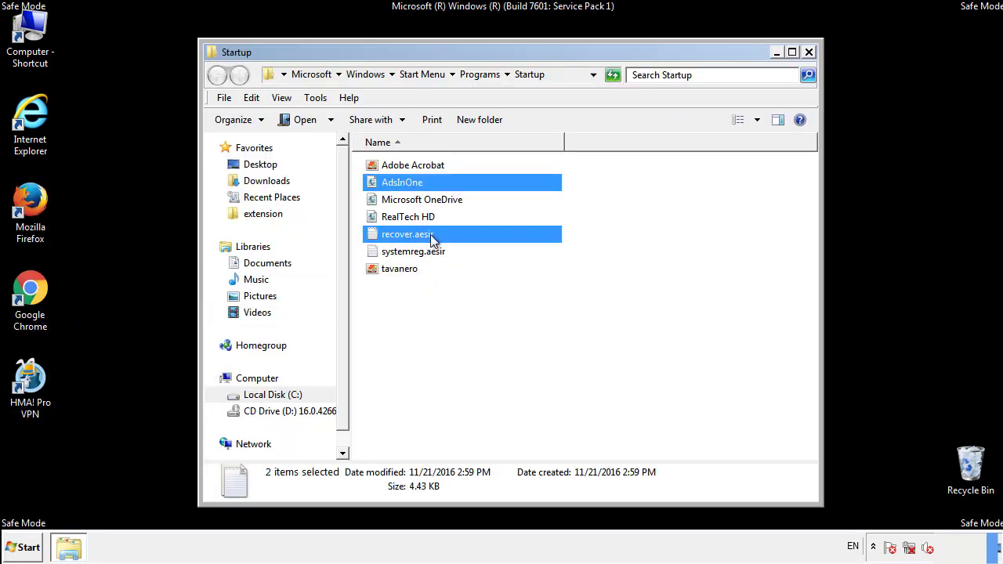
{"action": "left_click", "coordinate": [411, 252], "text": "ctrl"}
{"action": "left_click", "coordinate": [400, 269], "text": "ctrl"}
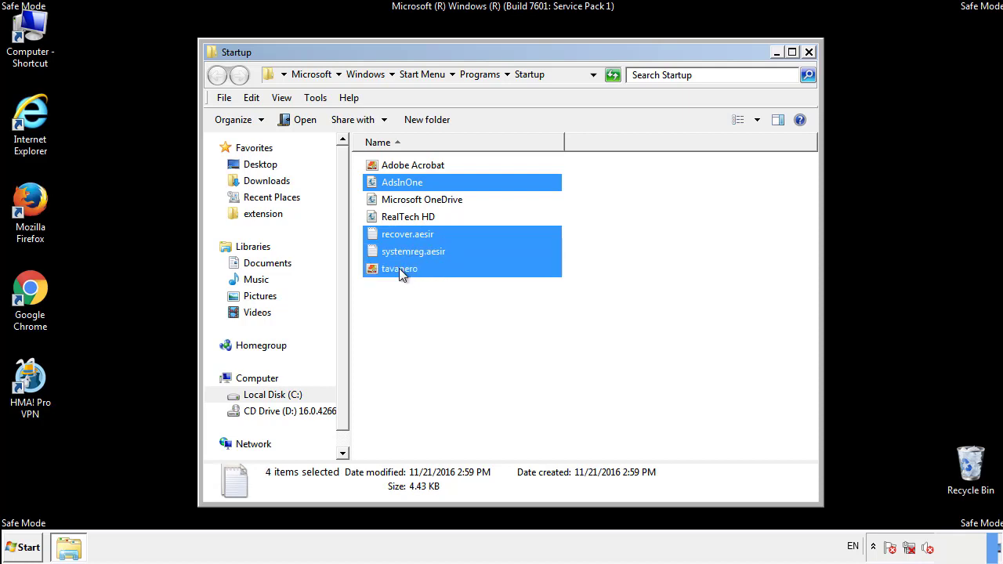
{"action": "right_click", "coordinate": [396, 270]}
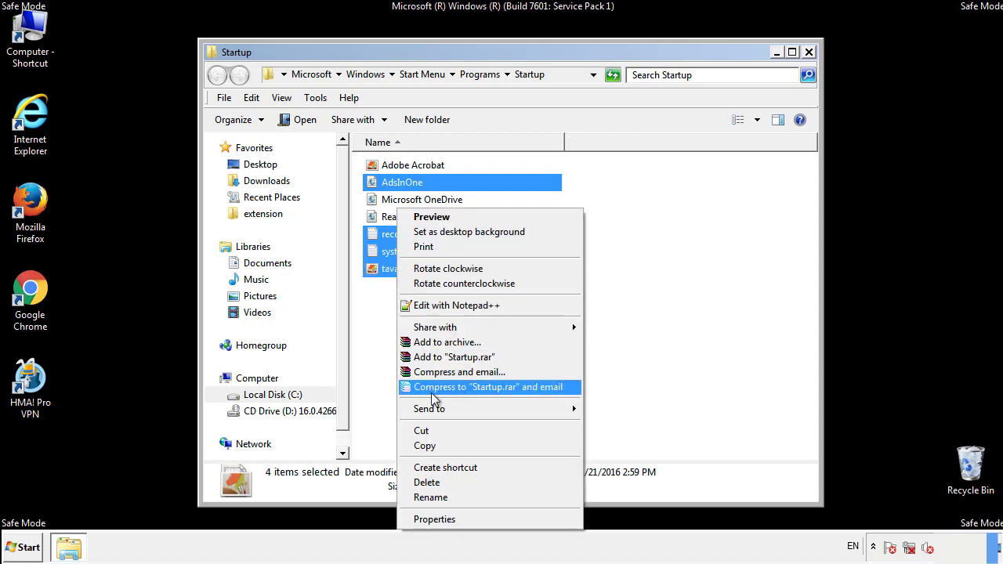
{"action": "left_click", "coordinate": [424, 482]}
{"action": "left_click", "coordinate": [565, 284]}
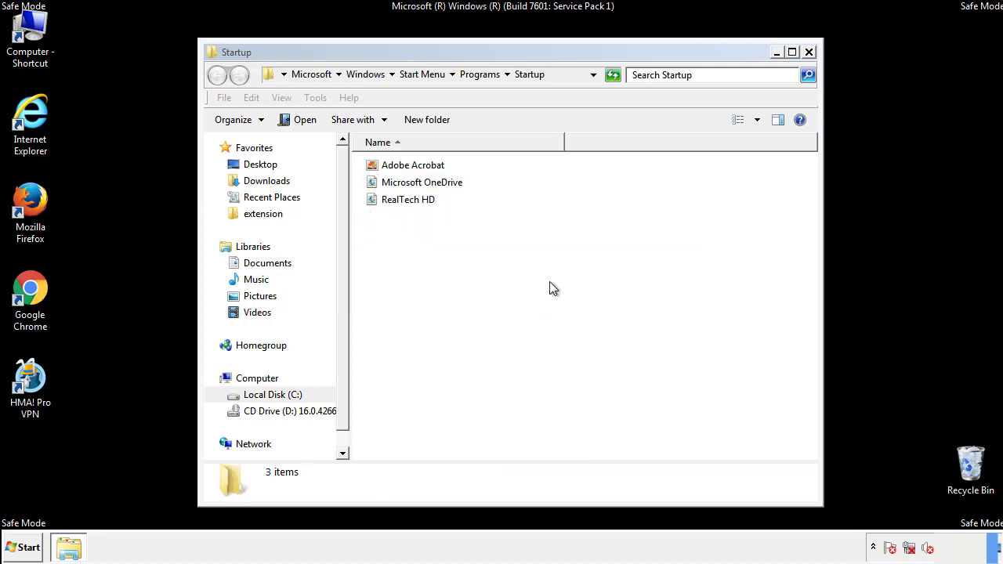
Close the Startup folder and launch Registry Editor with regedit
{"action": "left_click", "coordinate": [809, 52]}
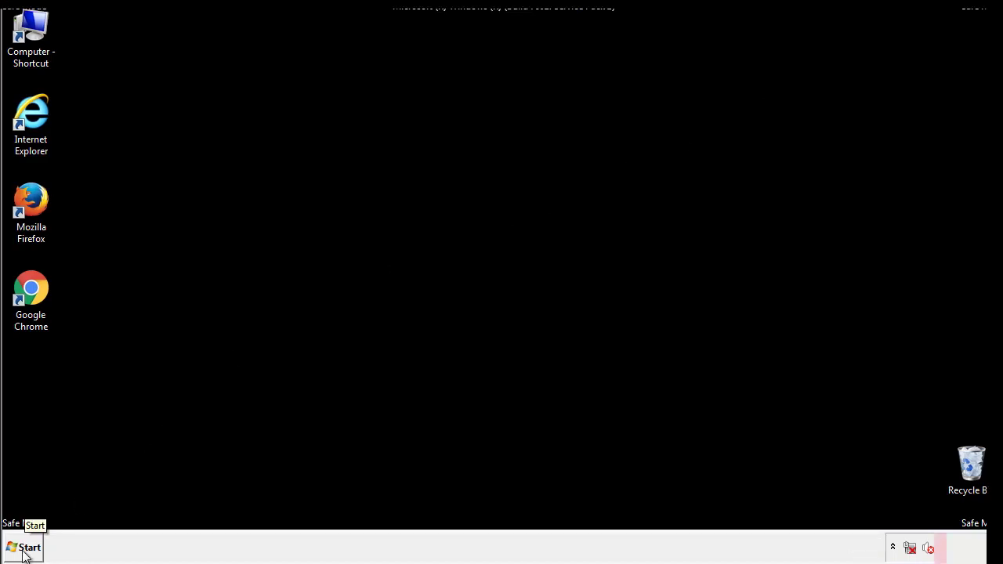
{"action": "left_click", "coordinate": [23, 549]}
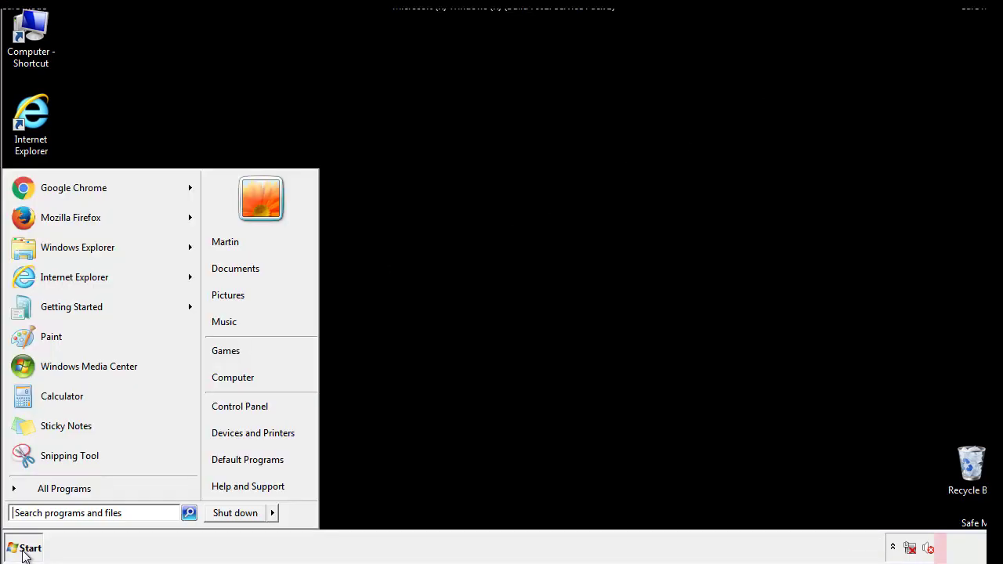
{"action": "left_click", "coordinate": [72, 515]}
{"action": "type", "text": "regedit"}
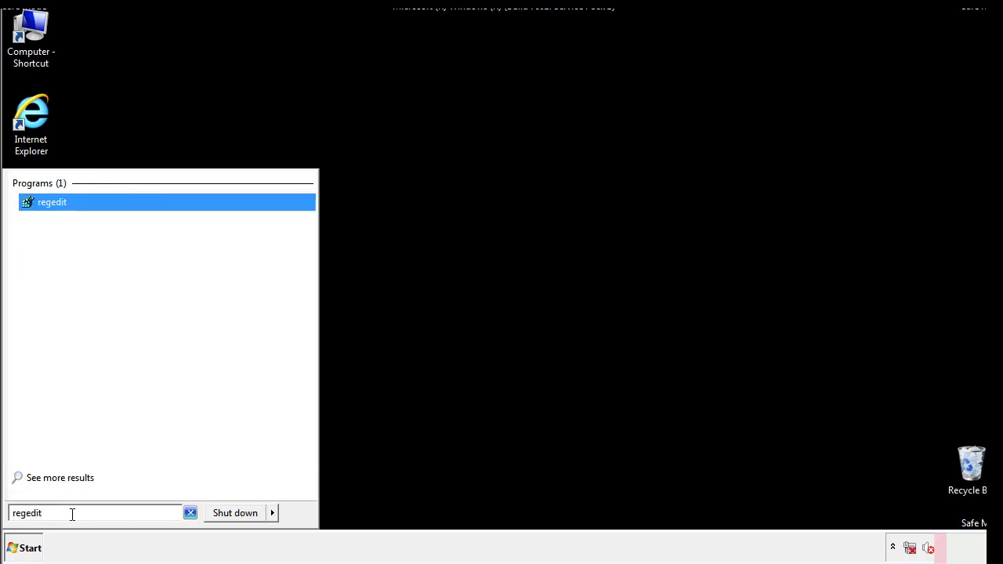
{"action": "key", "text": "Return"}
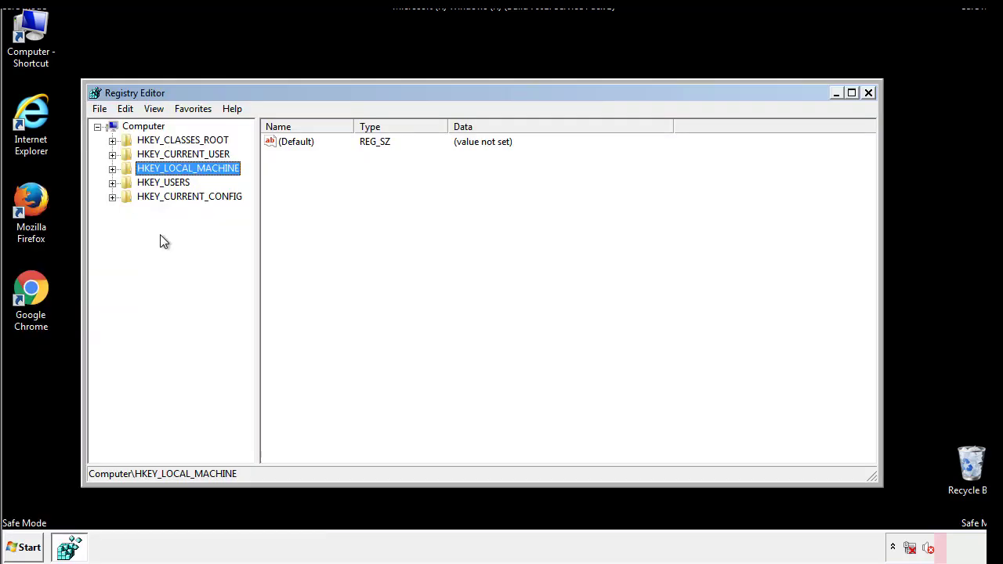
Open the registry key HKEY_LOCAL_MACHINE\SOFTWARE\Microsoft\Windows\CurrentVersion\Run
{"action": "left_click", "coordinate": [112, 169]}
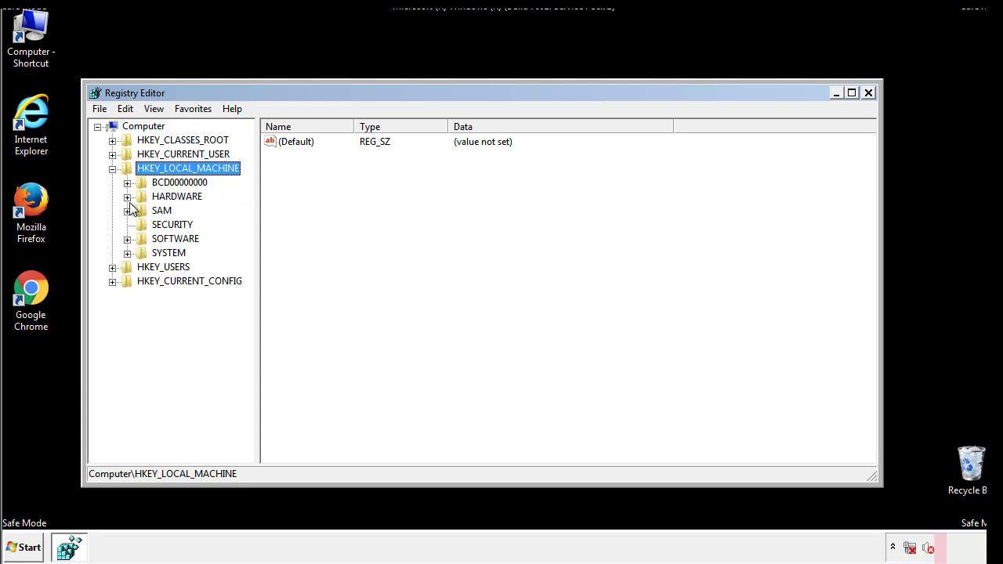
{"action": "left_click", "coordinate": [127, 239]}
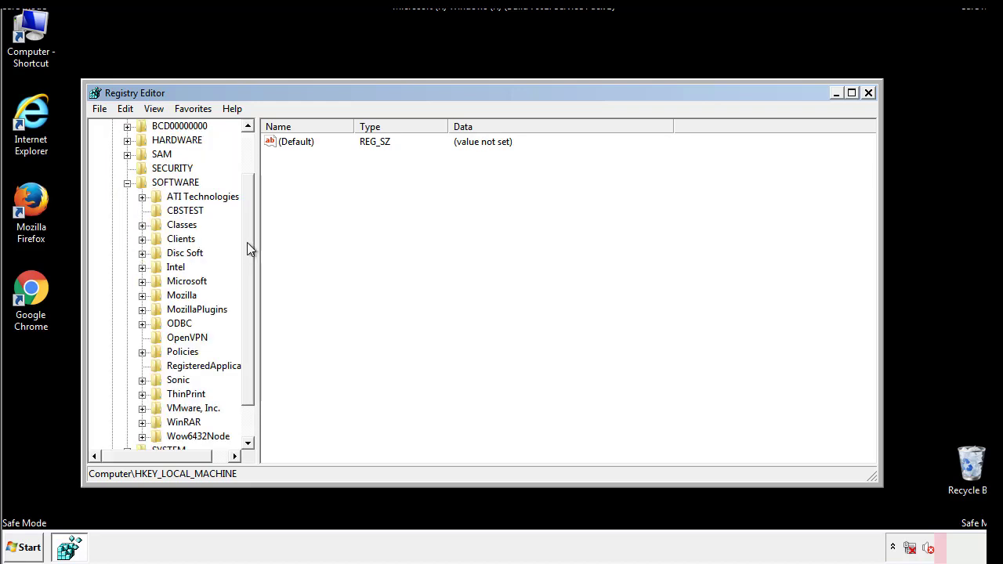
{"action": "left_click_drag", "start_coordinate": [247, 231], "coordinate": [248, 259]}
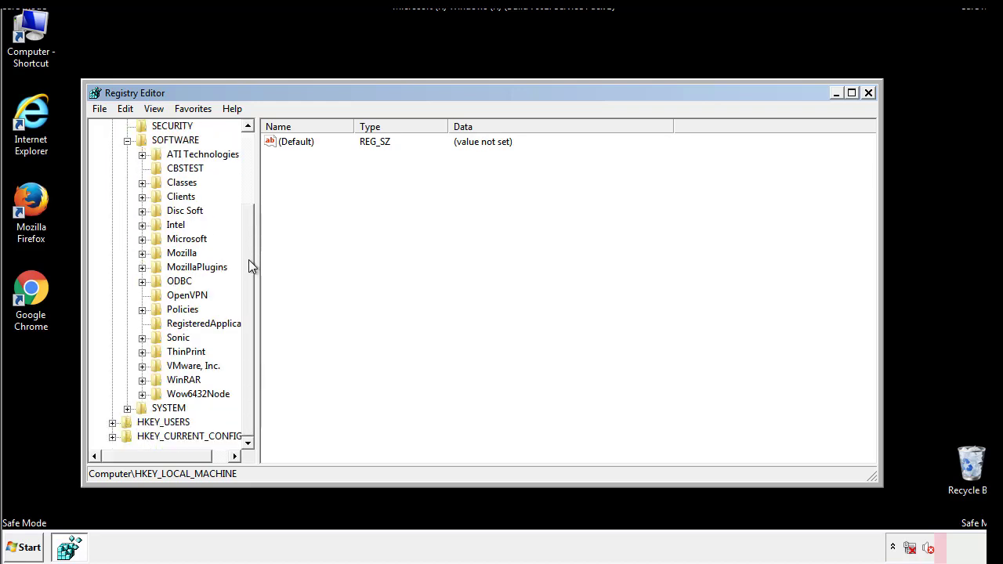
{"action": "left_click", "coordinate": [142, 239]}
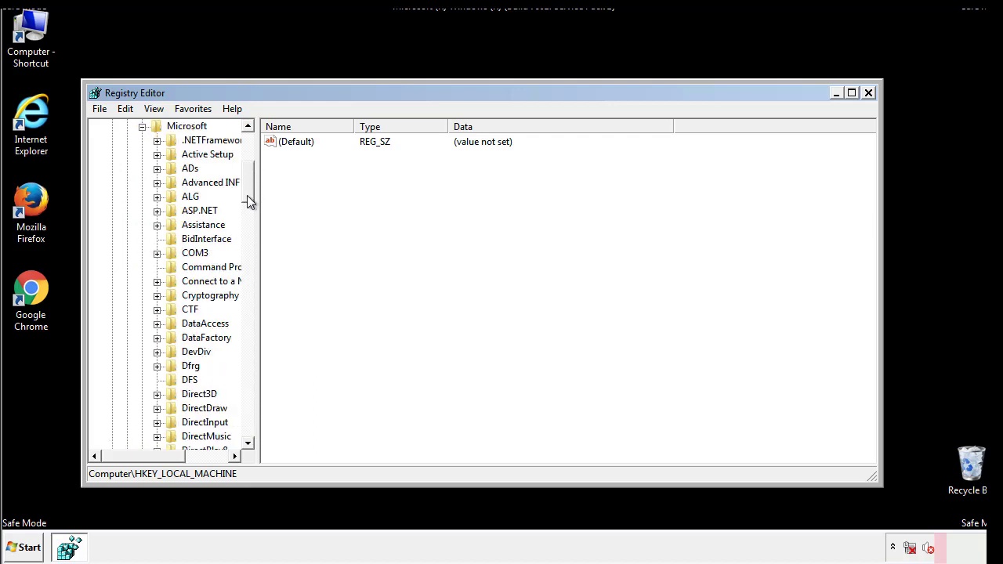
{"action": "left_click_drag", "start_coordinate": [248, 201], "coordinate": [249, 392]}
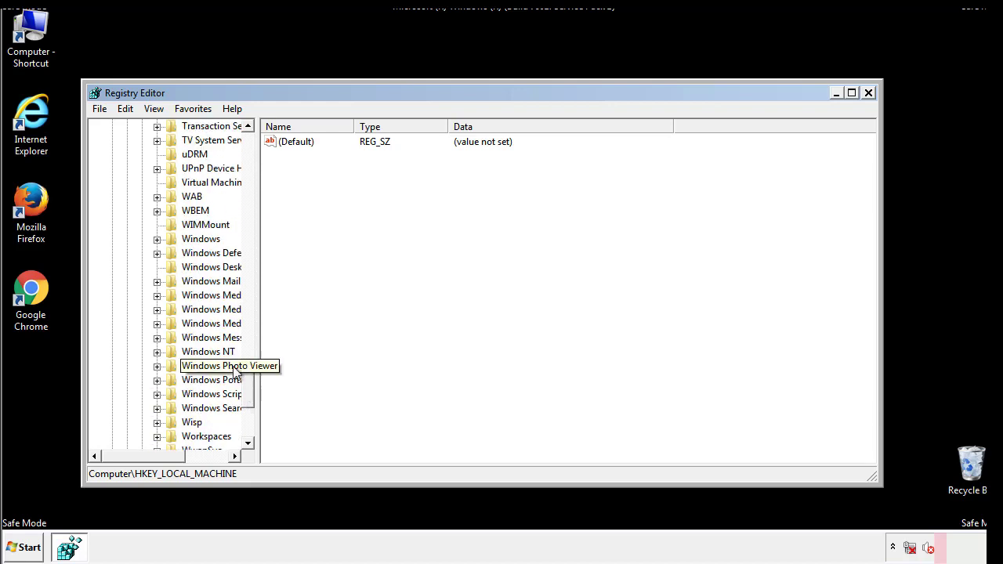
{"action": "left_click", "coordinate": [158, 239]}
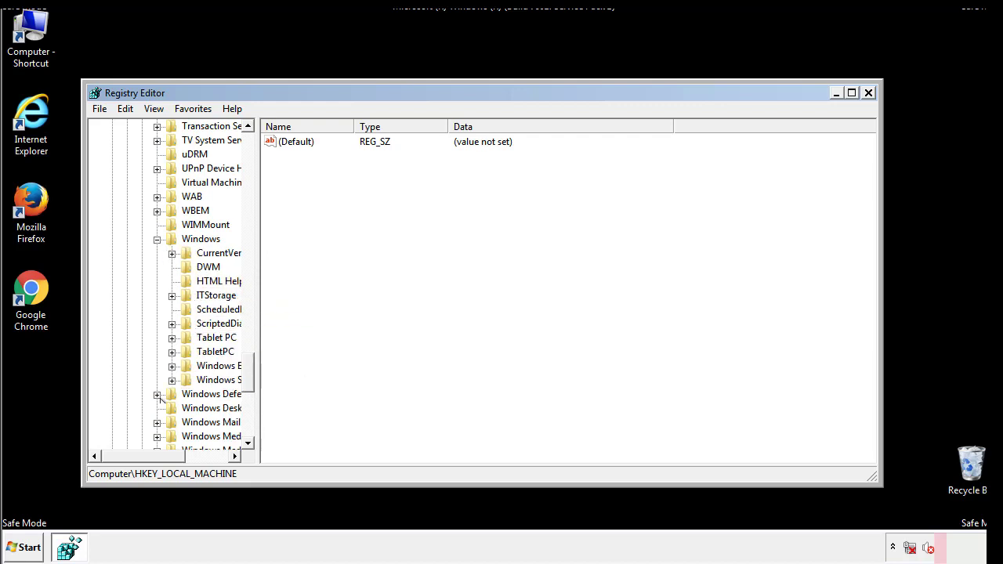
{"action": "left_click_drag", "start_coordinate": [137, 459], "coordinate": [161, 460]}
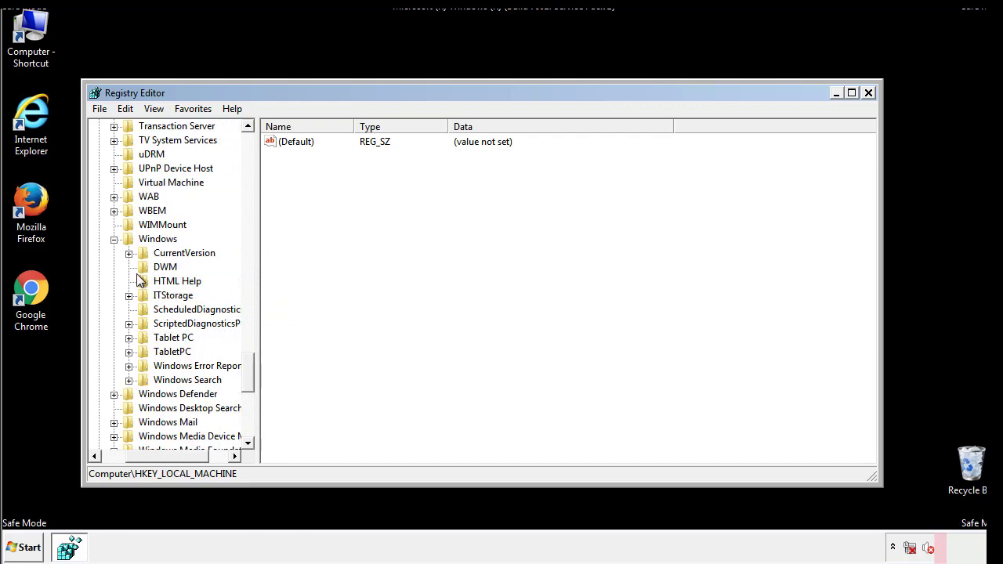
{"action": "left_click", "coordinate": [129, 254]}
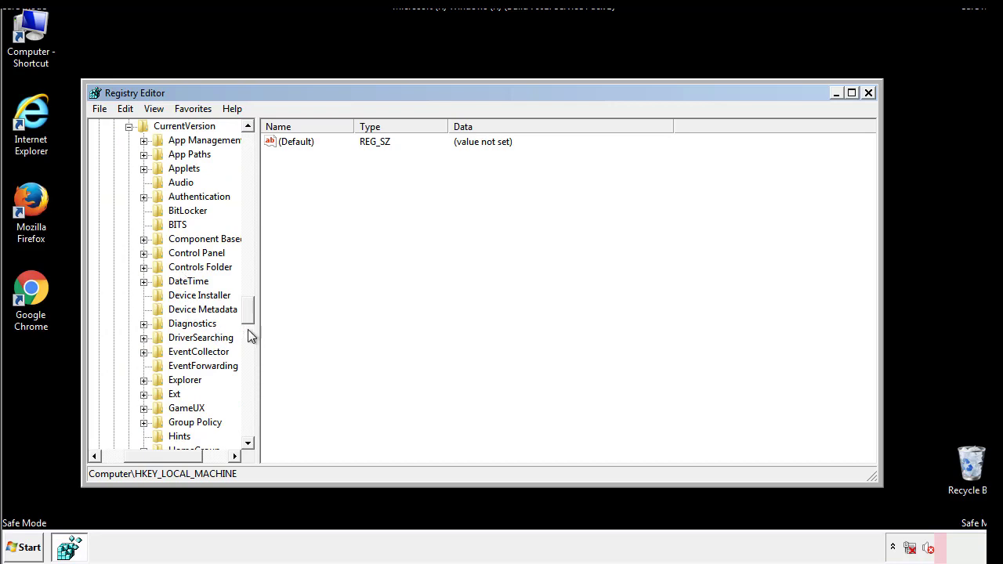
{"action": "left_click_drag", "start_coordinate": [251, 314], "coordinate": [250, 363]}
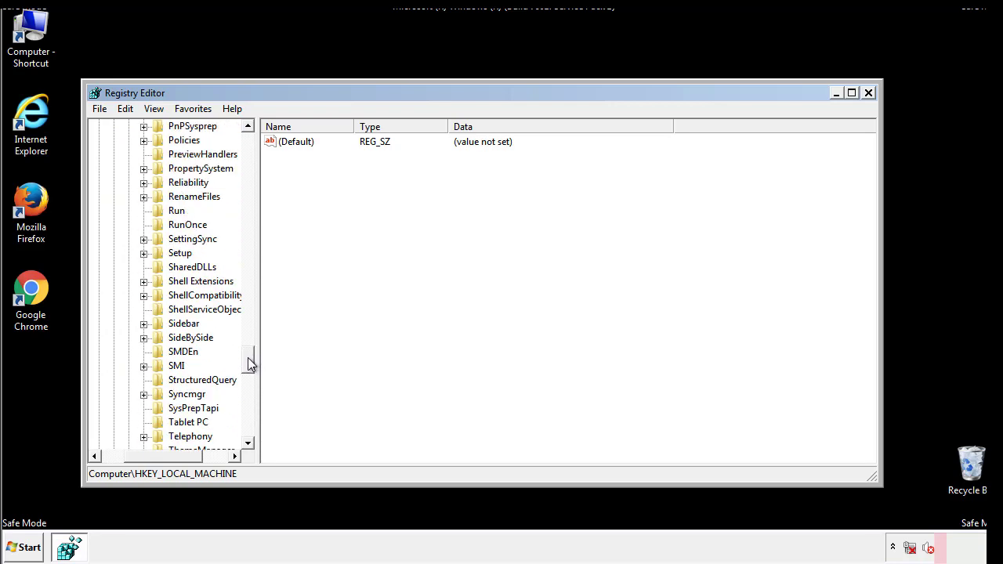
{"action": "left_click", "coordinate": [175, 212]}
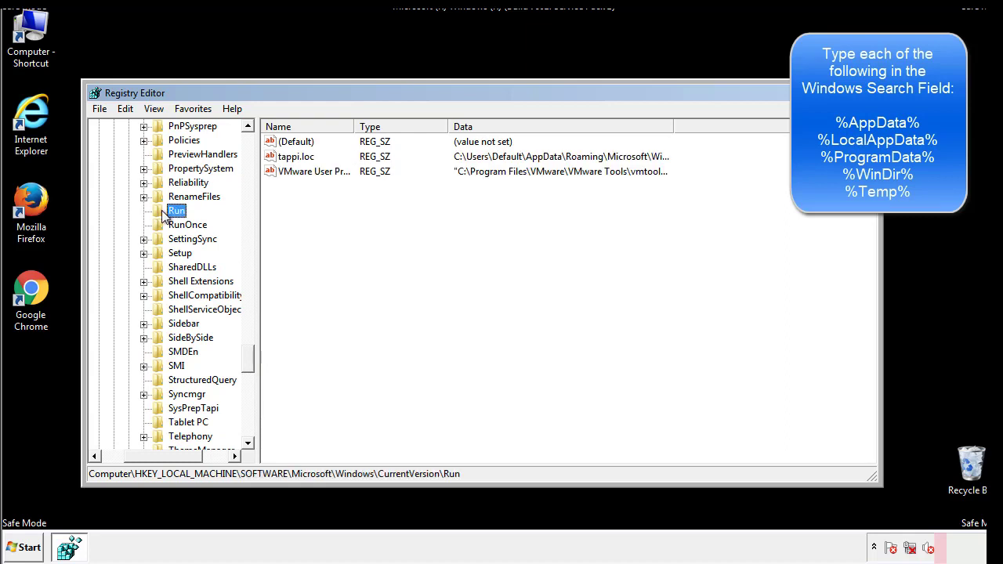
Delete the tappi.loc value from the local machine's Run key
{"action": "left_click", "coordinate": [298, 160]}
{"action": "right_click", "coordinate": [291, 159]}
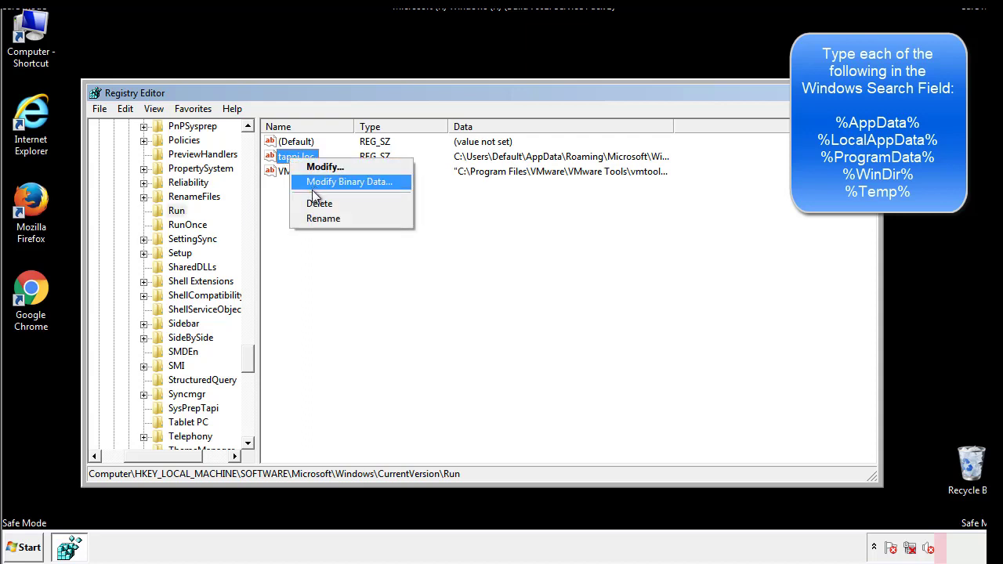
{"action": "left_click", "coordinate": [314, 204]}
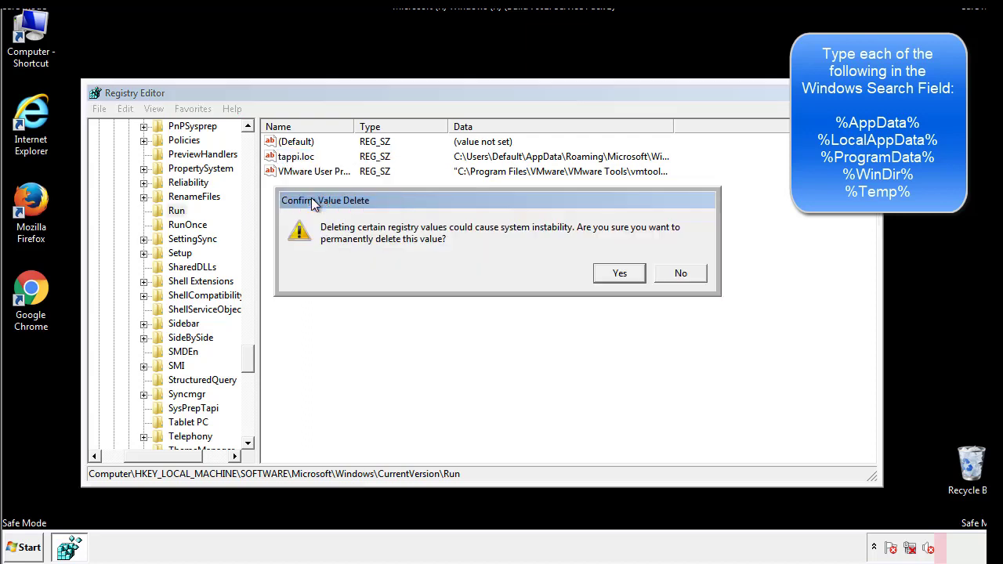
{"action": "left_click", "coordinate": [611, 274]}
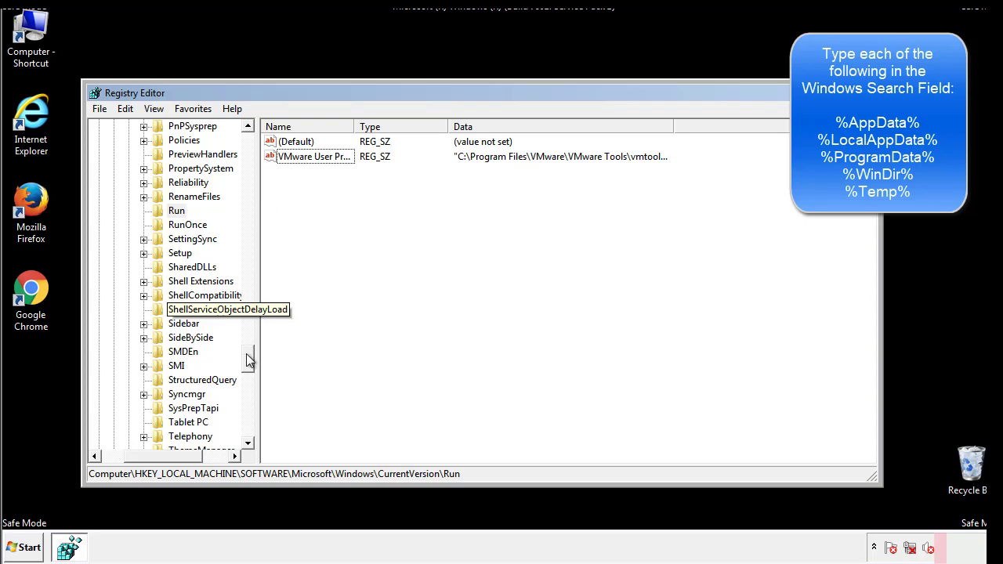
Collapse HKEY_LOCAL_MACHINE and inspect the values in HKEY_CURRENT_USER\Software\Microsoft\Windows\CurrentVersion\Run
{"action": "left_click_drag", "start_coordinate": [248, 359], "coordinate": [246, 433]}
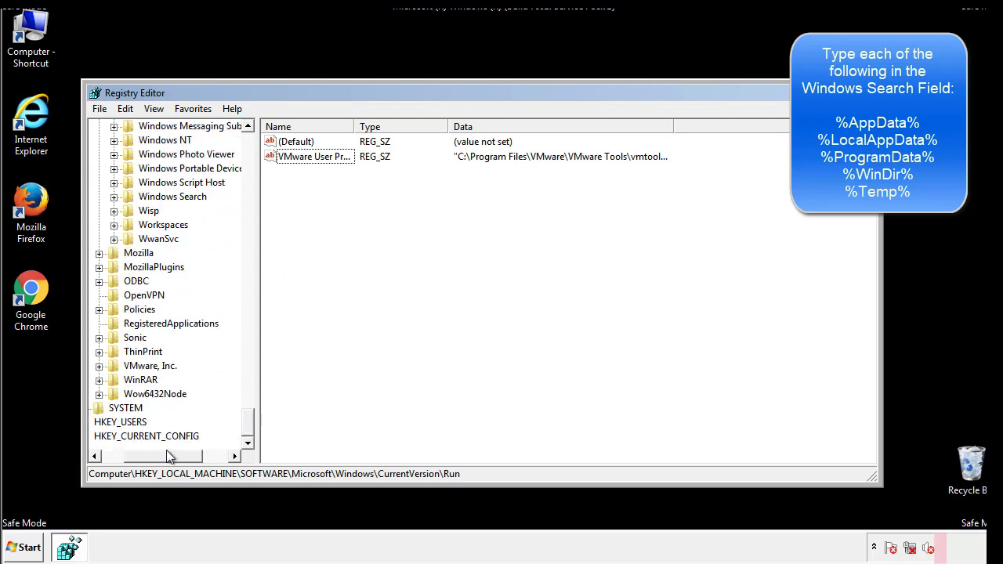
{"action": "left_click_drag", "start_coordinate": [166, 453], "coordinate": [136, 460]}
{"action": "left_click_drag", "start_coordinate": [248, 419], "coordinate": [255, 149]}
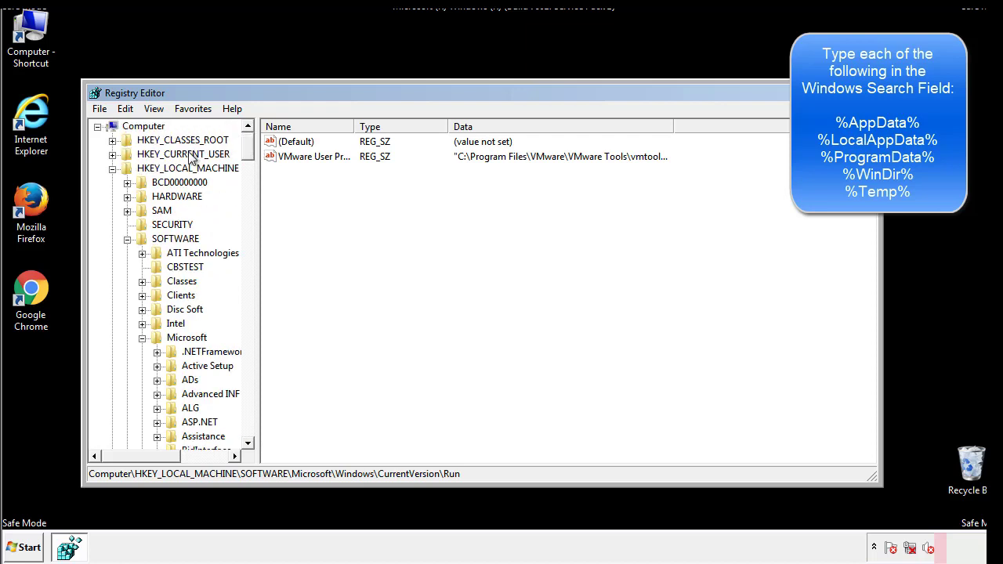
{"action": "left_click", "coordinate": [112, 170]}
{"action": "left_click", "coordinate": [112, 156]}
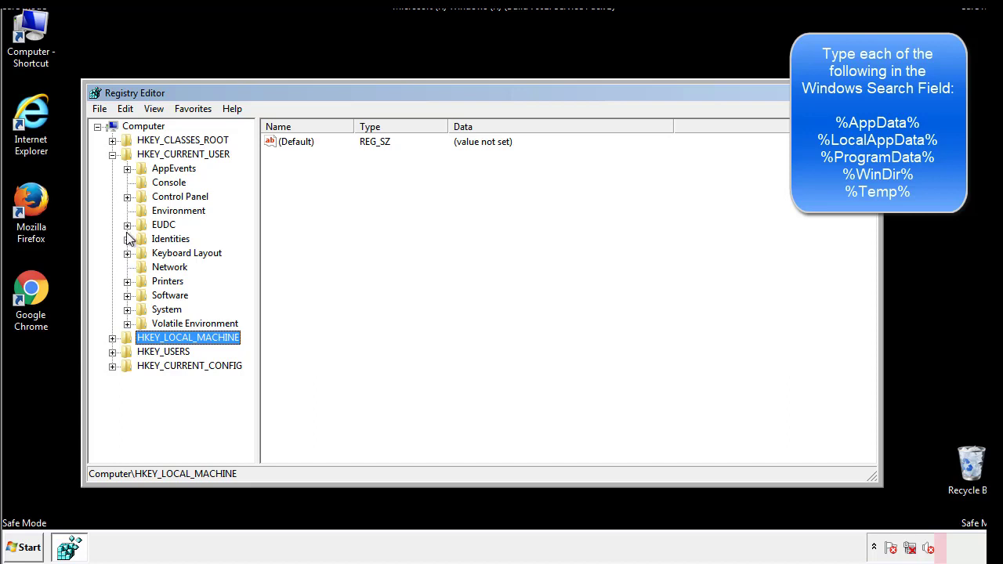
{"action": "left_click", "coordinate": [127, 295]}
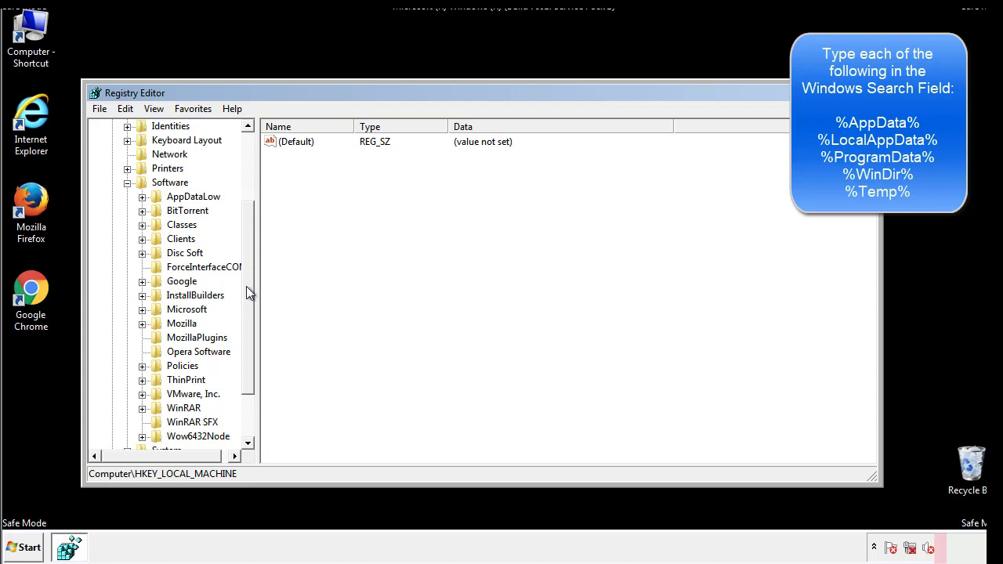
{"action": "left_click_drag", "start_coordinate": [246, 286], "coordinate": [247, 302]}
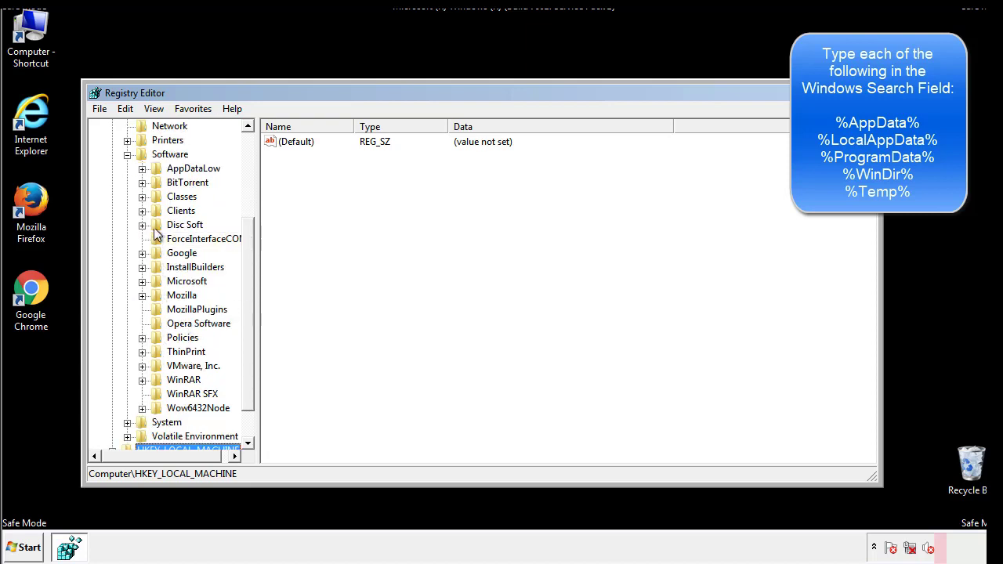
{"action": "left_click", "coordinate": [142, 282]}
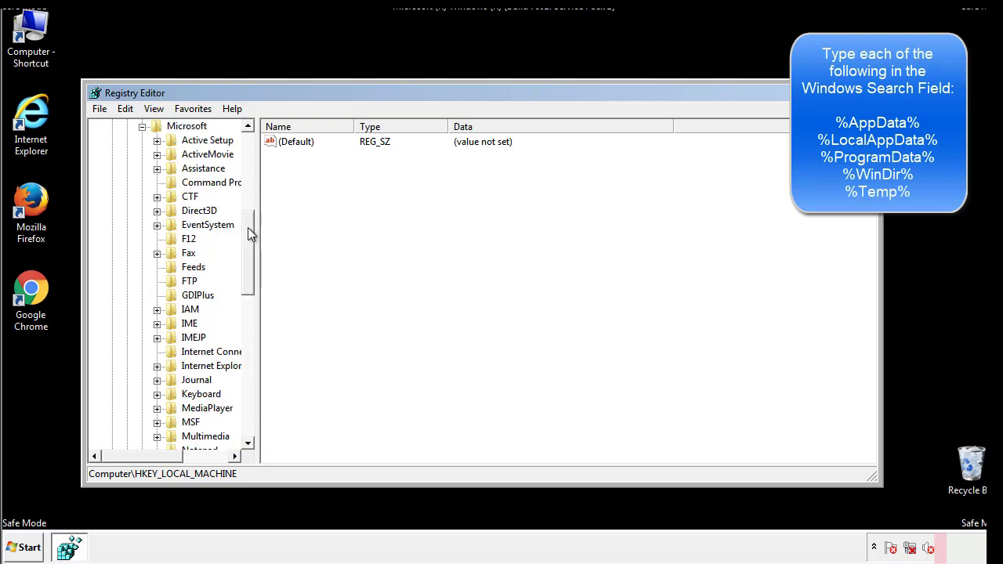
{"action": "left_click_drag", "start_coordinate": [248, 227], "coordinate": [247, 326]}
{"action": "left_click", "coordinate": [158, 268]}
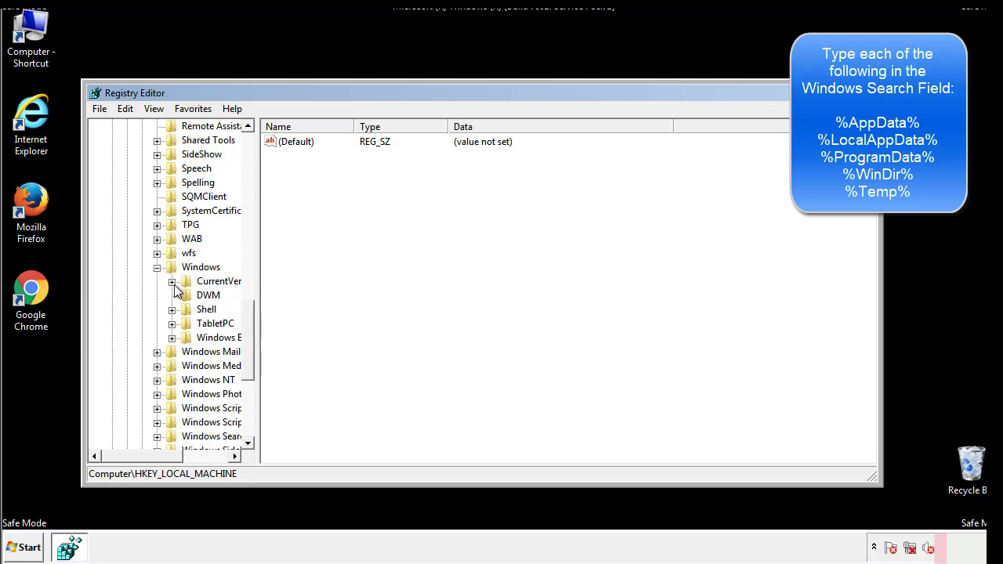
{"action": "left_click", "coordinate": [172, 281]}
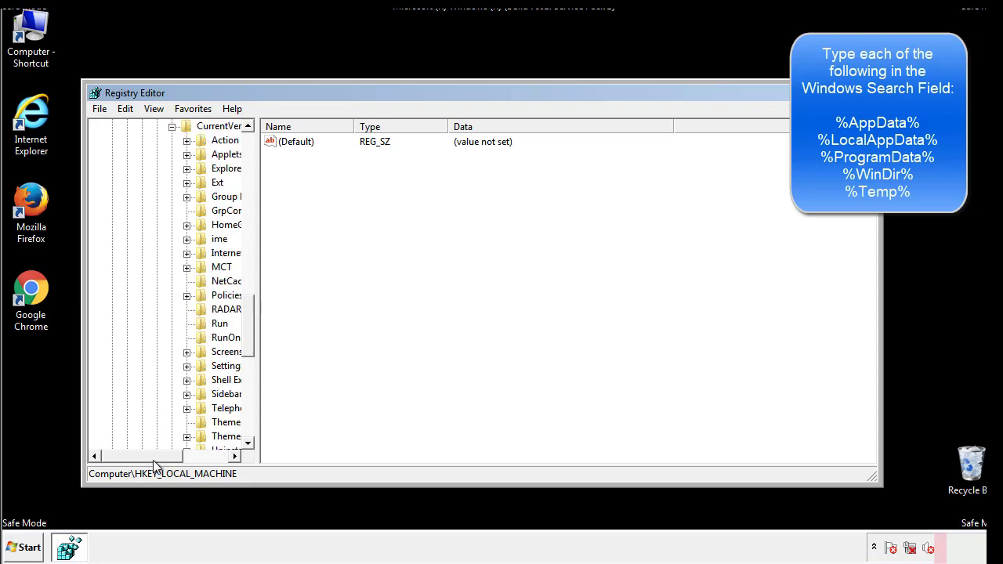
{"action": "left_click_drag", "start_coordinate": [153, 460], "coordinate": [168, 458]}
{"action": "left_click", "coordinate": [170, 318]}
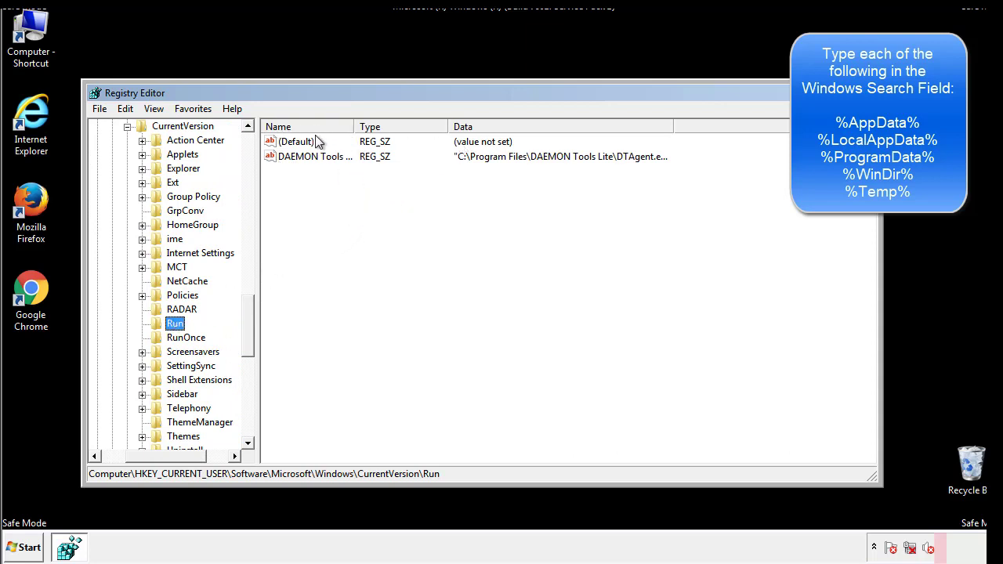
{"action": "left_click", "coordinate": [459, 187]}
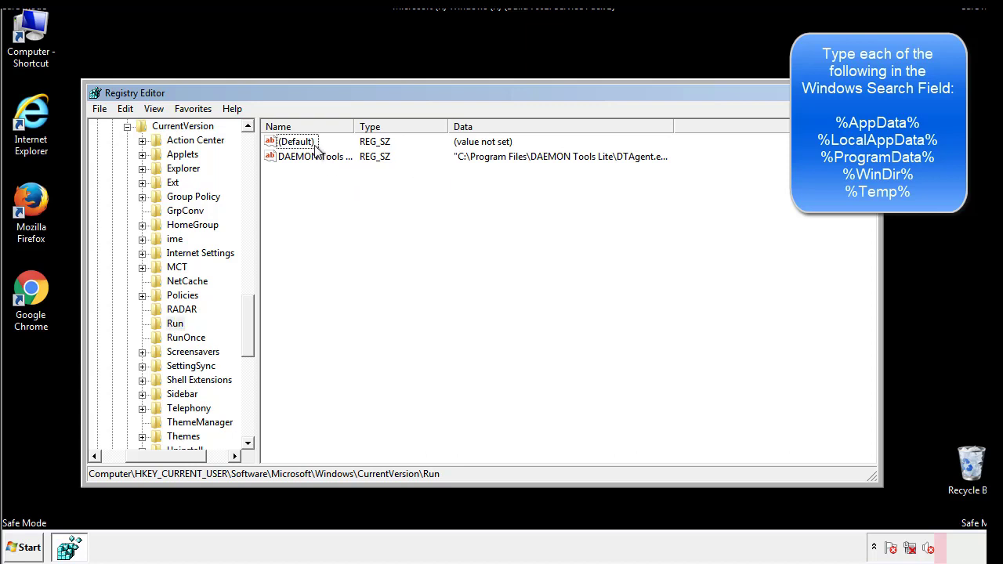
{"action": "left_click_drag", "start_coordinate": [292, 230], "coordinate": [318, 179]}
Collapse the current user's Windows key and search the registry for %appdata% and %temp%
{"action": "left_click_drag", "start_coordinate": [166, 455], "coordinate": [141, 456]}
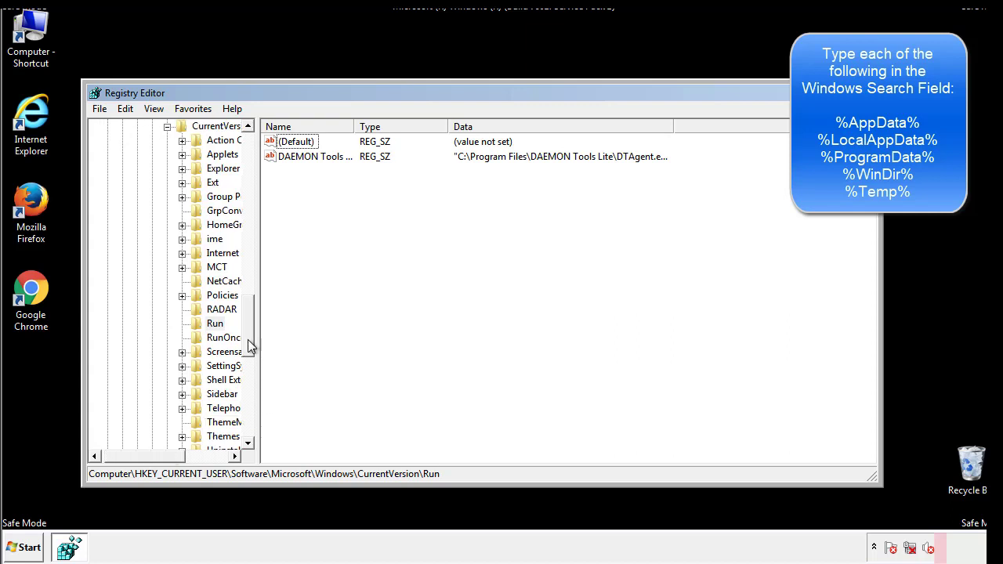
{"action": "left_click_drag", "start_coordinate": [248, 340], "coordinate": [252, 303]}
{"action": "left_click", "coordinate": [154, 367]}
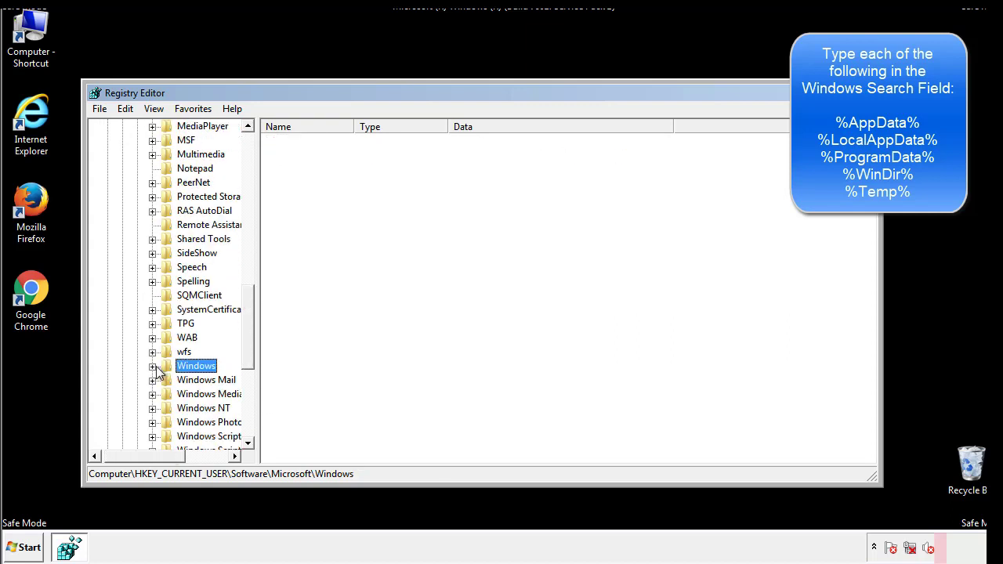
{"action": "left_click_drag", "start_coordinate": [249, 347], "coordinate": [252, 175]}
{"action": "left_click", "coordinate": [133, 111]}
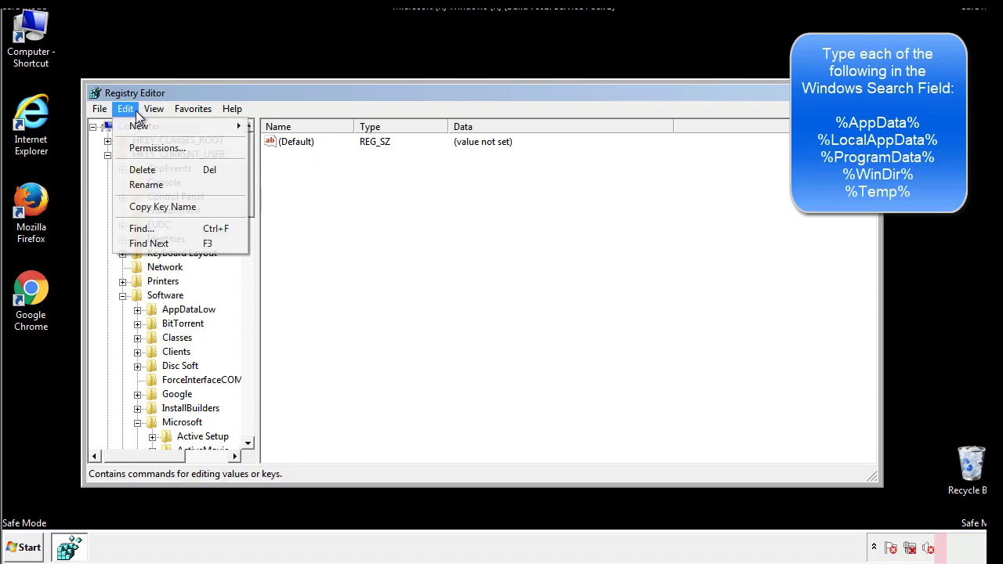
{"action": "left_click", "coordinate": [141, 228]}
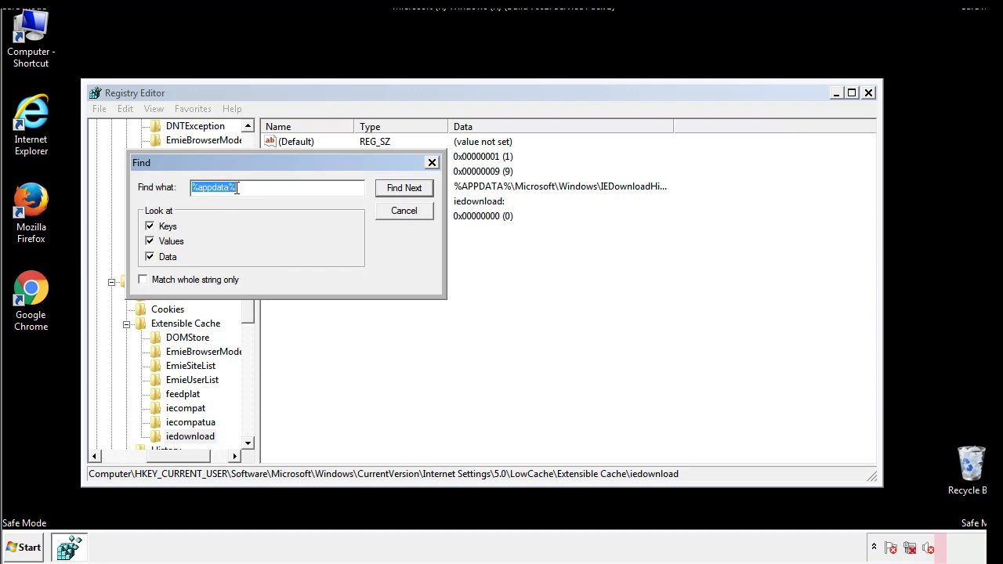
{"action": "type", "text": "%"}
{"action": "type", "text": "%"}
{"action": "key", "text": "Return"}
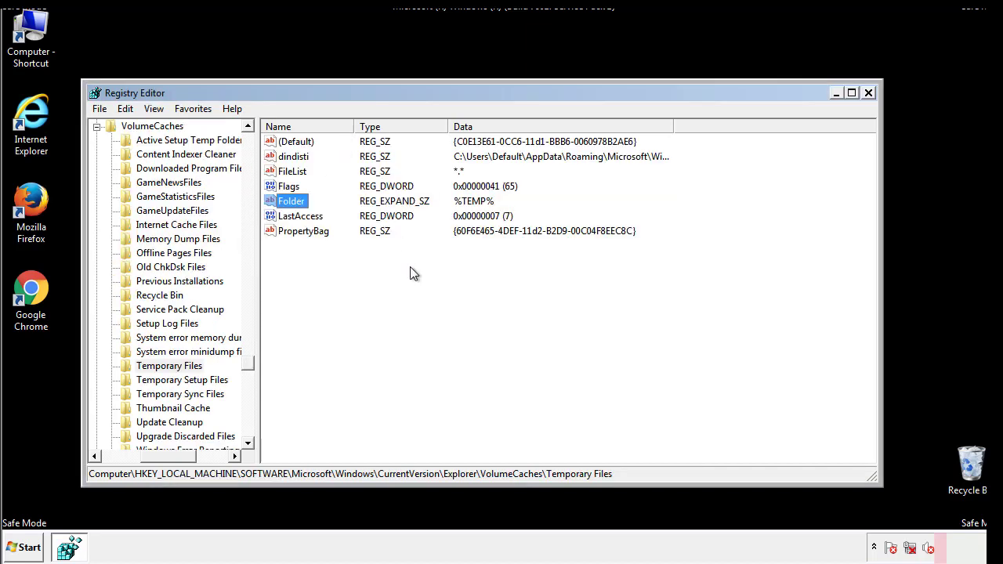
Delete all values in the Temporary Files key under VolumeCaches
{"action": "left_click_drag", "start_coordinate": [321, 251], "coordinate": [283, 142]}
{"action": "right_click", "coordinate": [283, 141]}
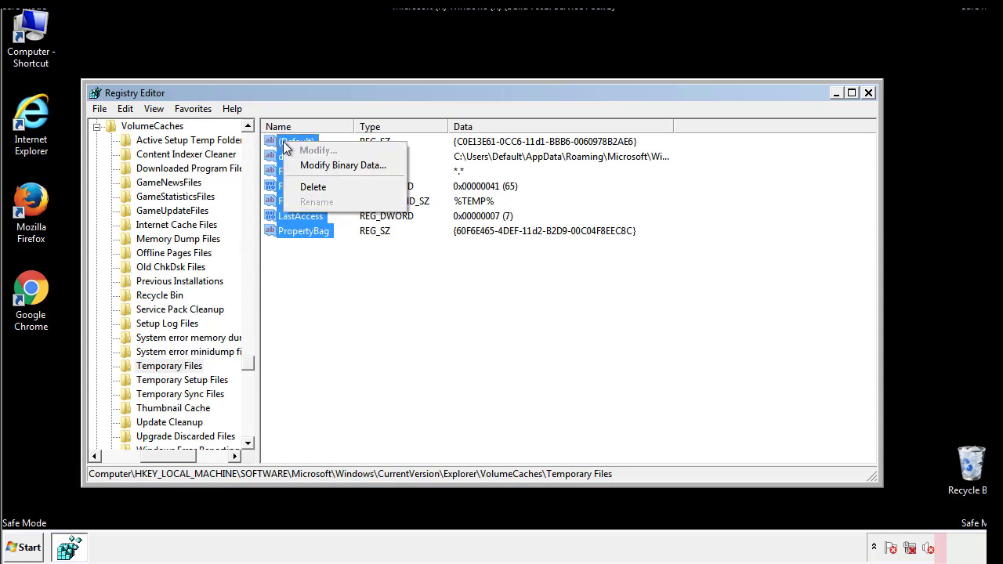
{"action": "left_click", "coordinate": [307, 189]}
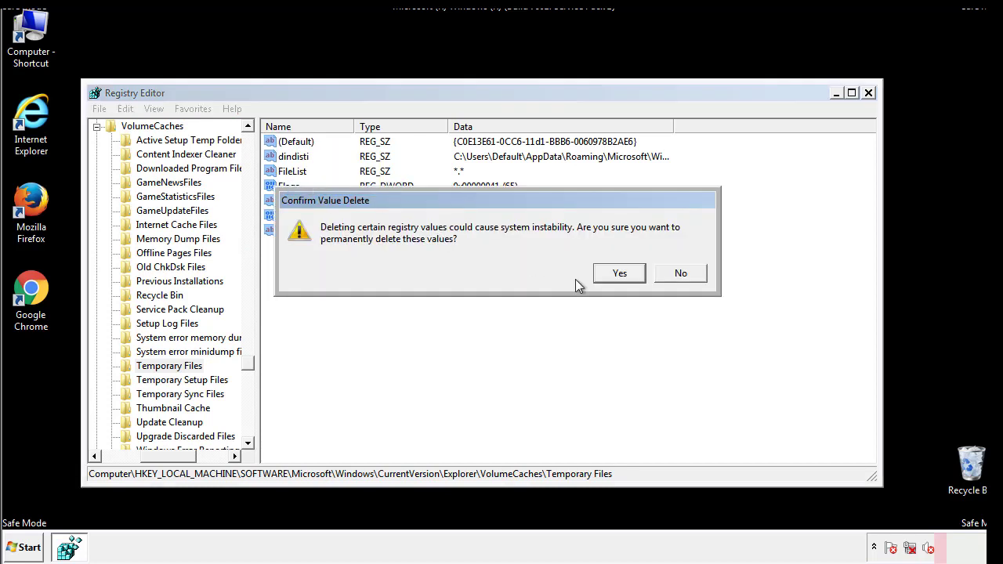
{"action": "left_click", "coordinate": [641, 275]}
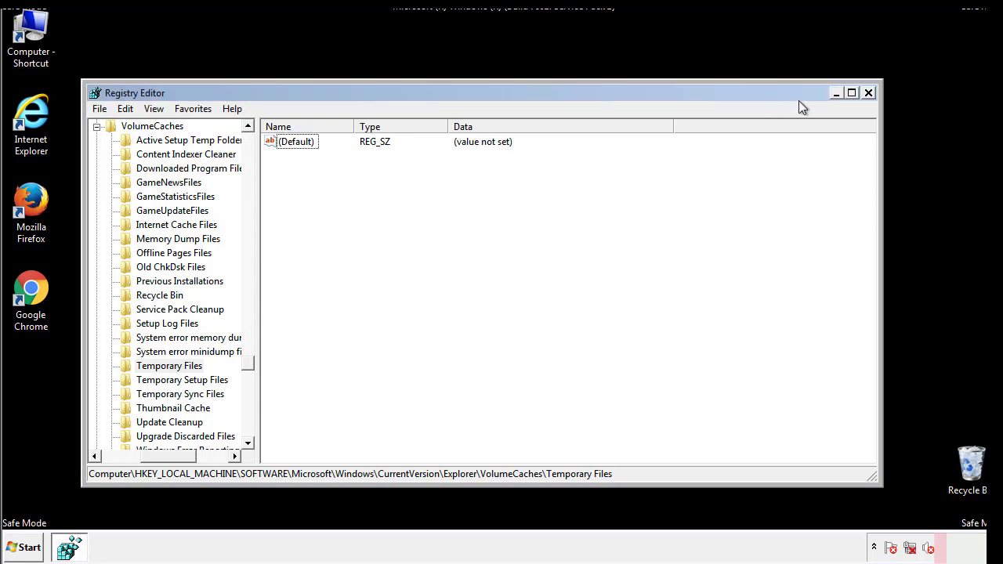
Close the Registry Editor and launch the System Configuration utility with msconfig
{"action": "left_click", "coordinate": [870, 95]}
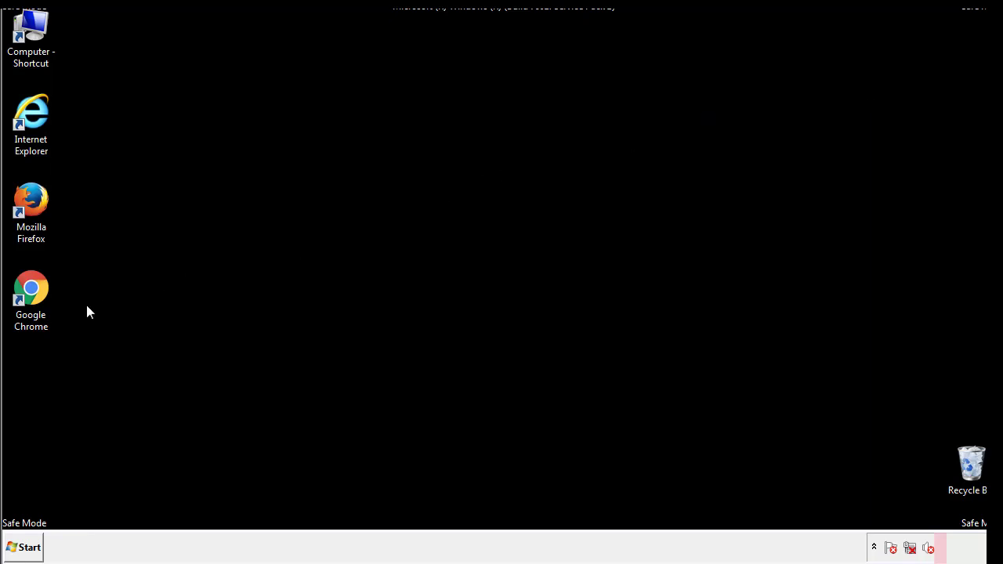
{"action": "left_click", "coordinate": [24, 551]}
{"action": "left_click", "coordinate": [55, 513]}
{"action": "type", "text": "ms"}
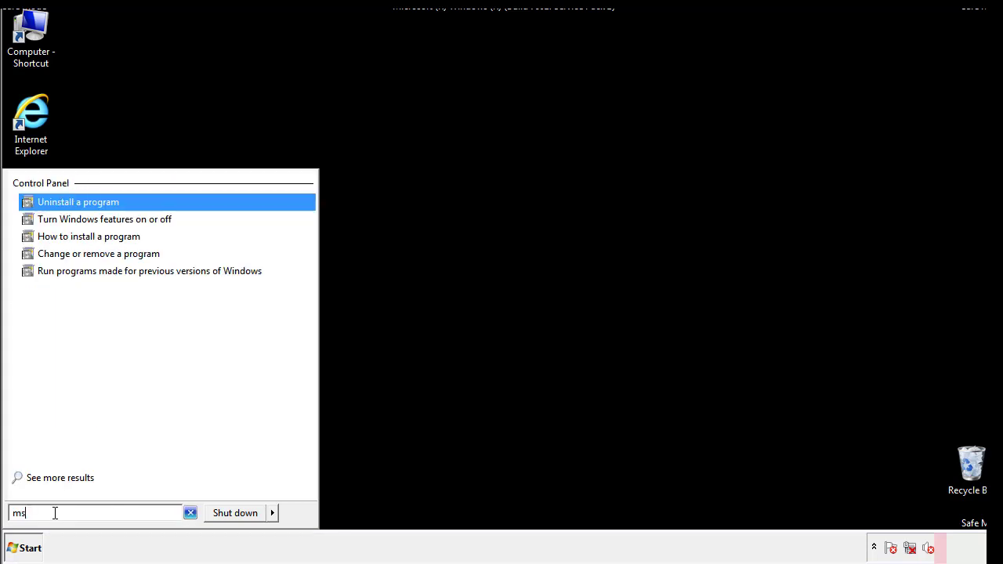
{"action": "type", "text": "config"}
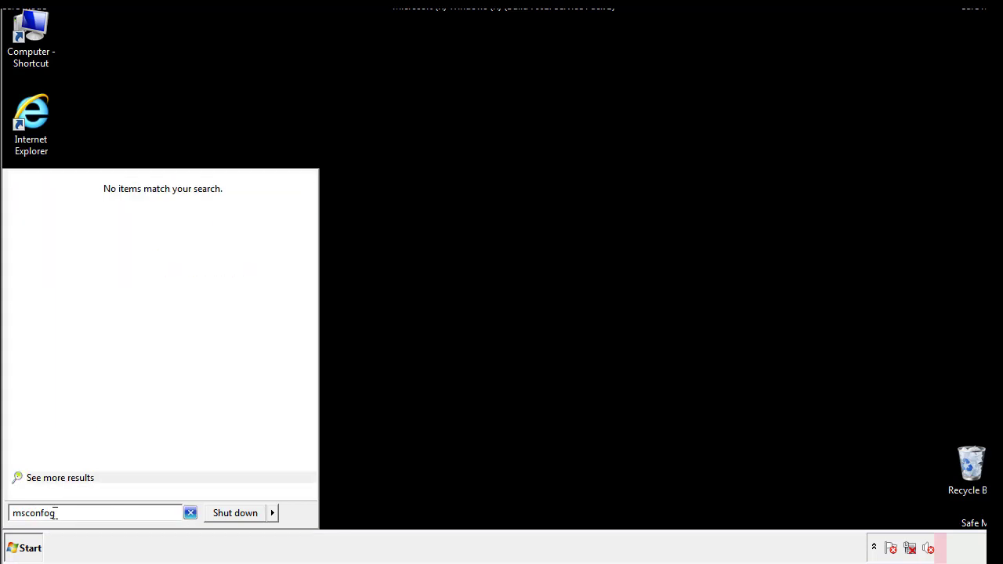
{"action": "key", "text": "BackSpace"}
{"action": "key", "text": "BackSpace"}
{"action": "type", "text": "ig"}
{"action": "key", "text": "Return"}
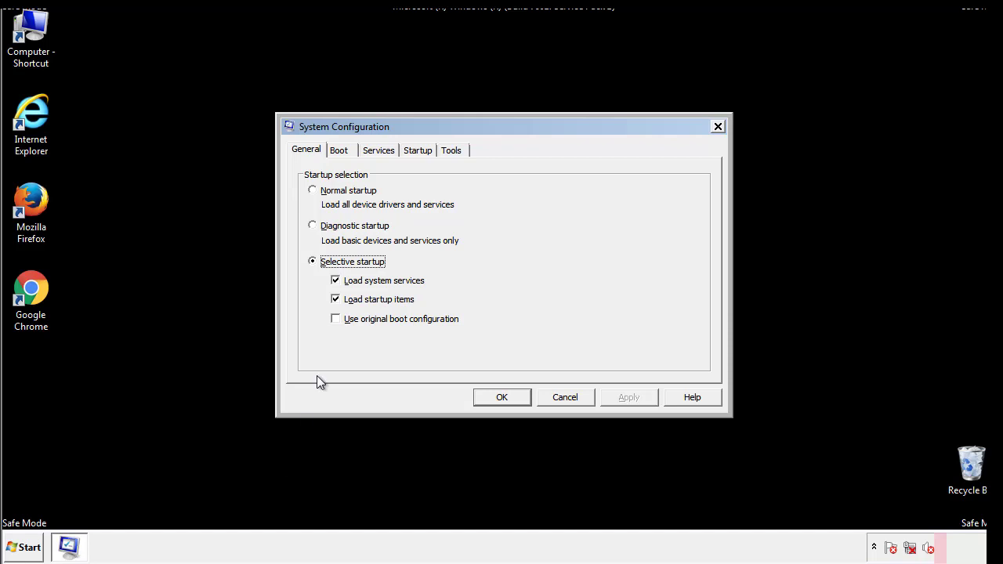
Disable the Safe boot option for Windows 7, apply the change and restart the computer
{"action": "left_click", "coordinate": [340, 149]}
{"action": "left_click", "coordinate": [316, 302]}
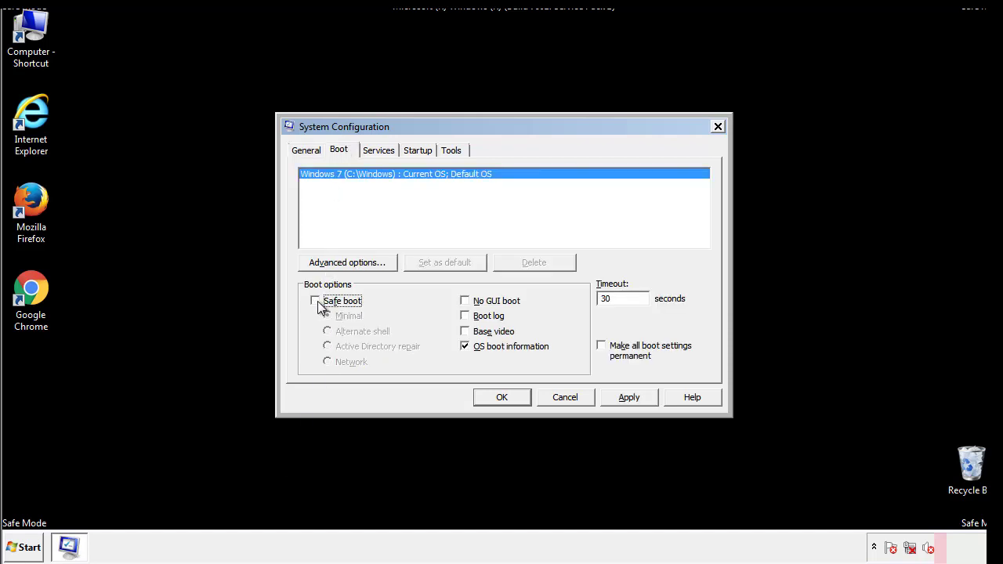
{"action": "left_click", "coordinate": [629, 398]}
{"action": "left_click", "coordinate": [521, 398]}
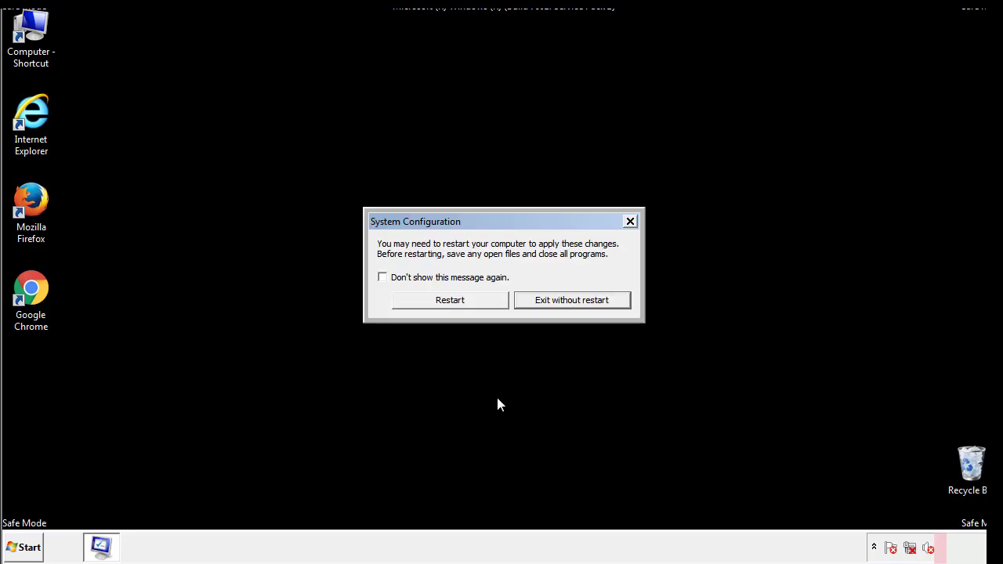
{"action": "left_click", "coordinate": [464, 307]}
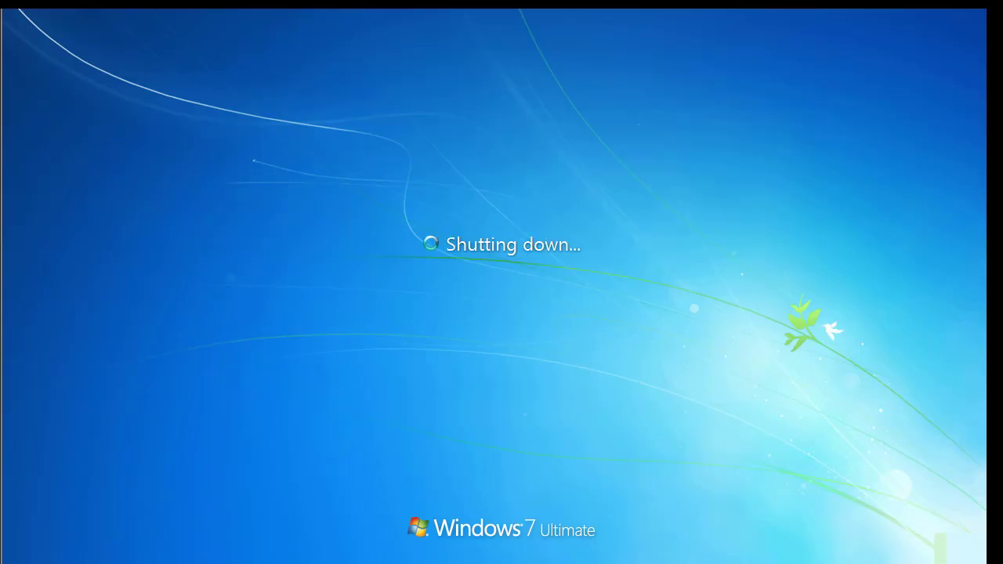